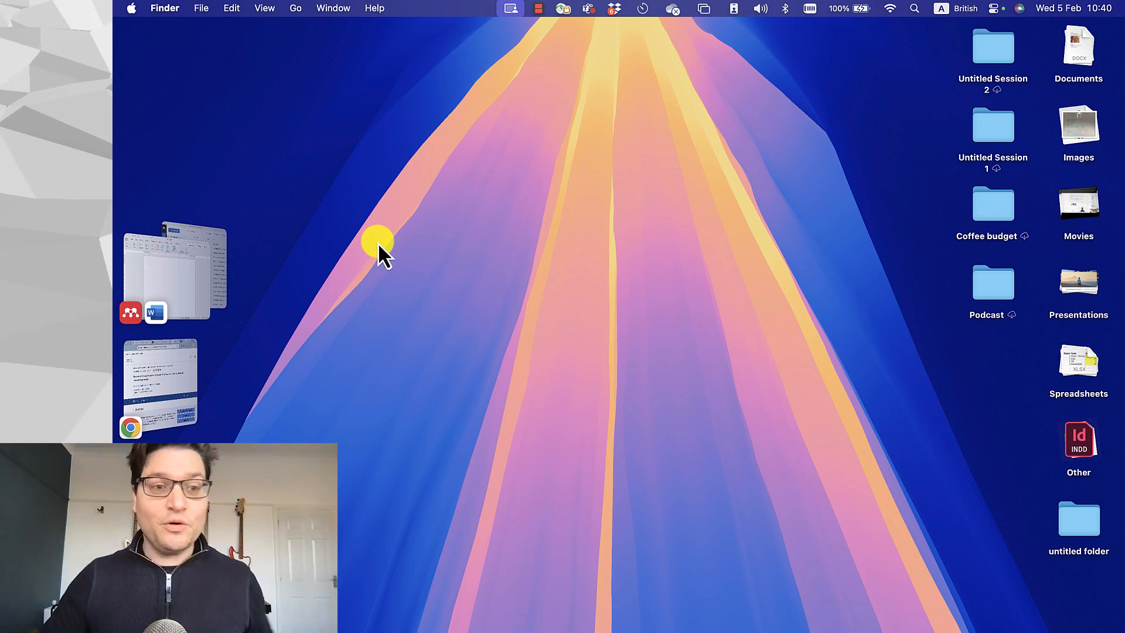
- Bring up the drone disaster-response article in Chrome and the blank Document1 in Word
{"action": "left_click", "coordinate": [187, 352]}
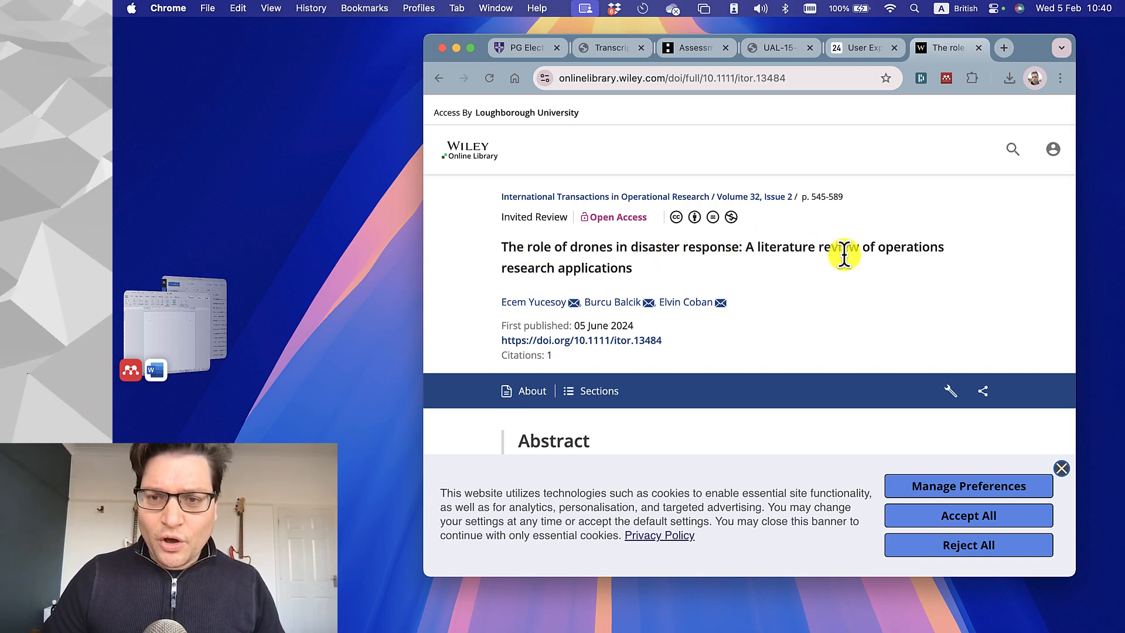
{"action": "left_click_drag", "start_coordinate": [648, 269], "coordinate": [590, 268]}
{"action": "left_click", "coordinate": [164, 352]}
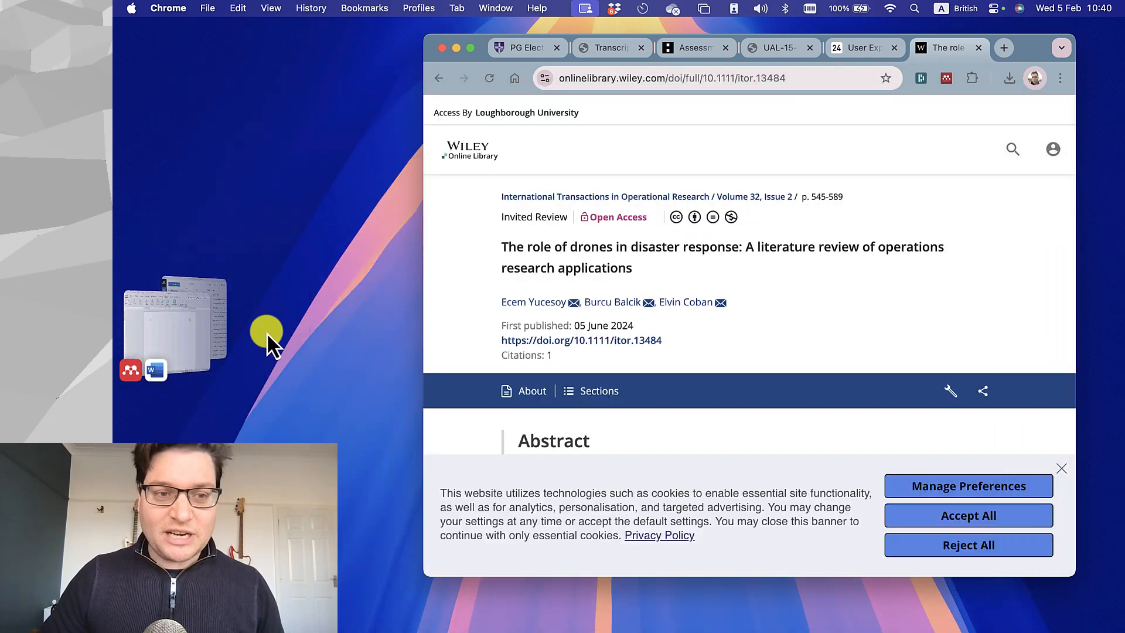
{"action": "left_click", "coordinate": [258, 334]}
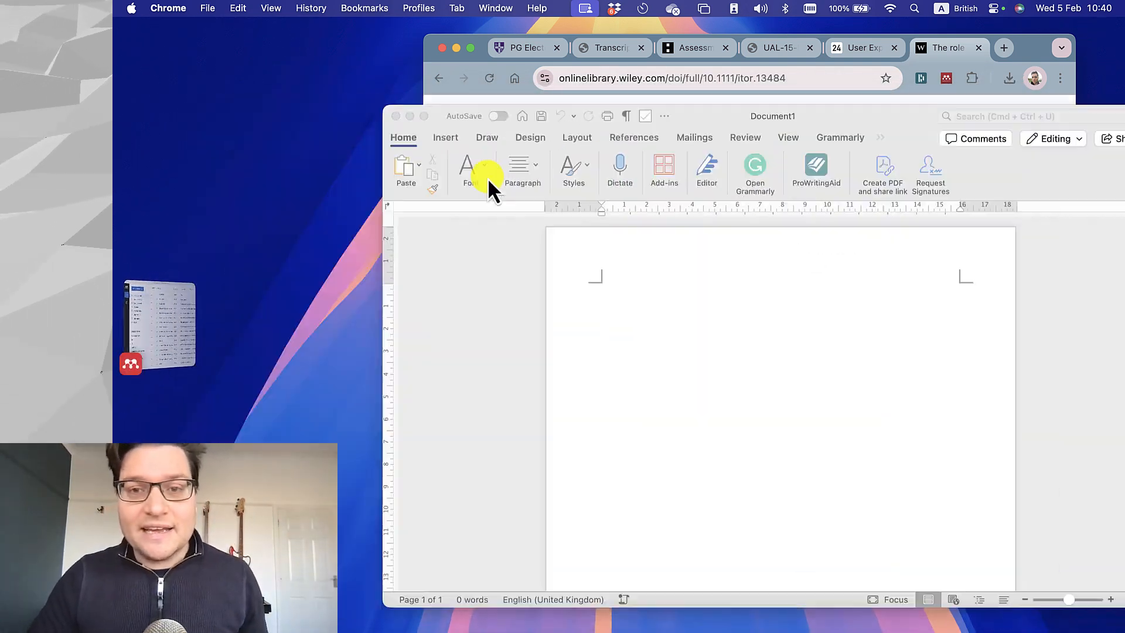
{"action": "left_click", "coordinate": [396, 126]}
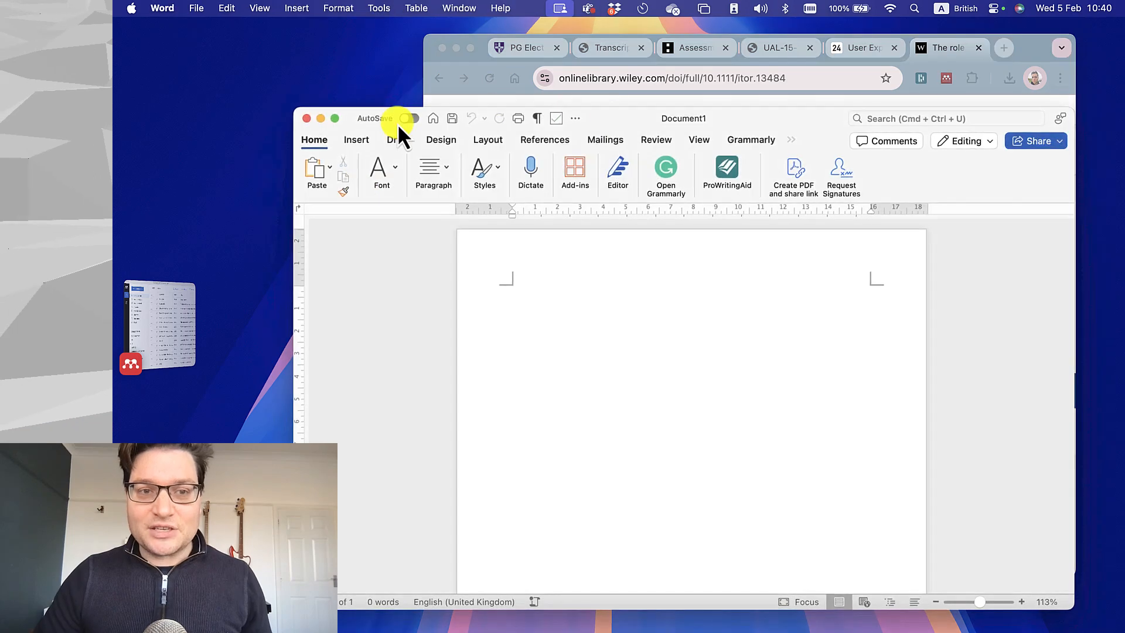
{"action": "left_click", "coordinate": [967, 50]}
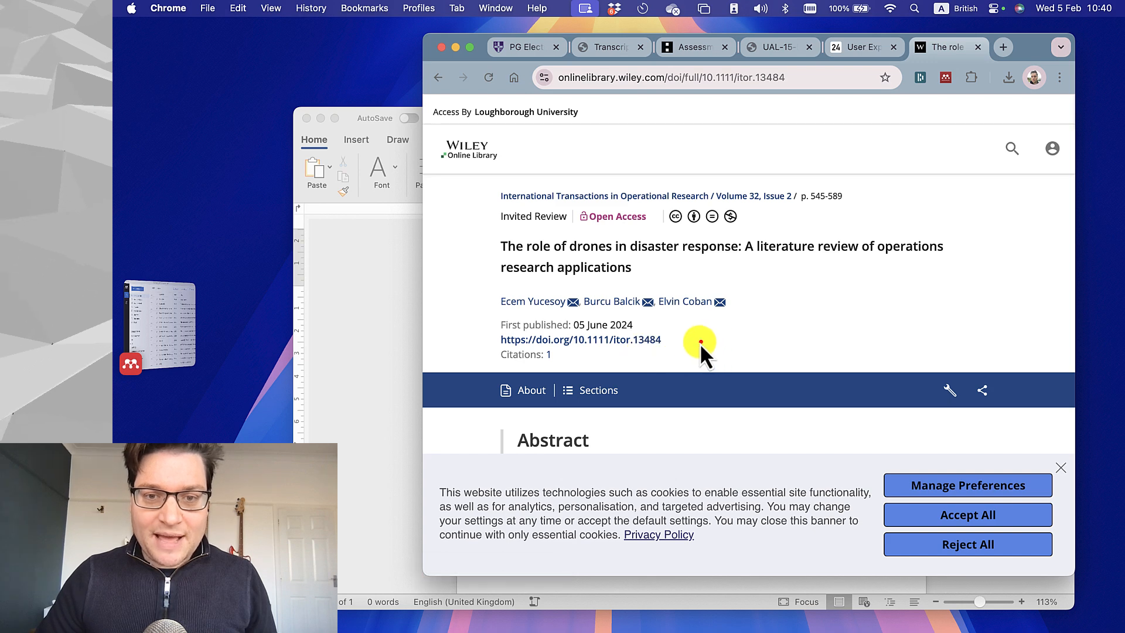
{"action": "left_click_drag", "start_coordinate": [701, 341], "coordinate": [570, 339]}
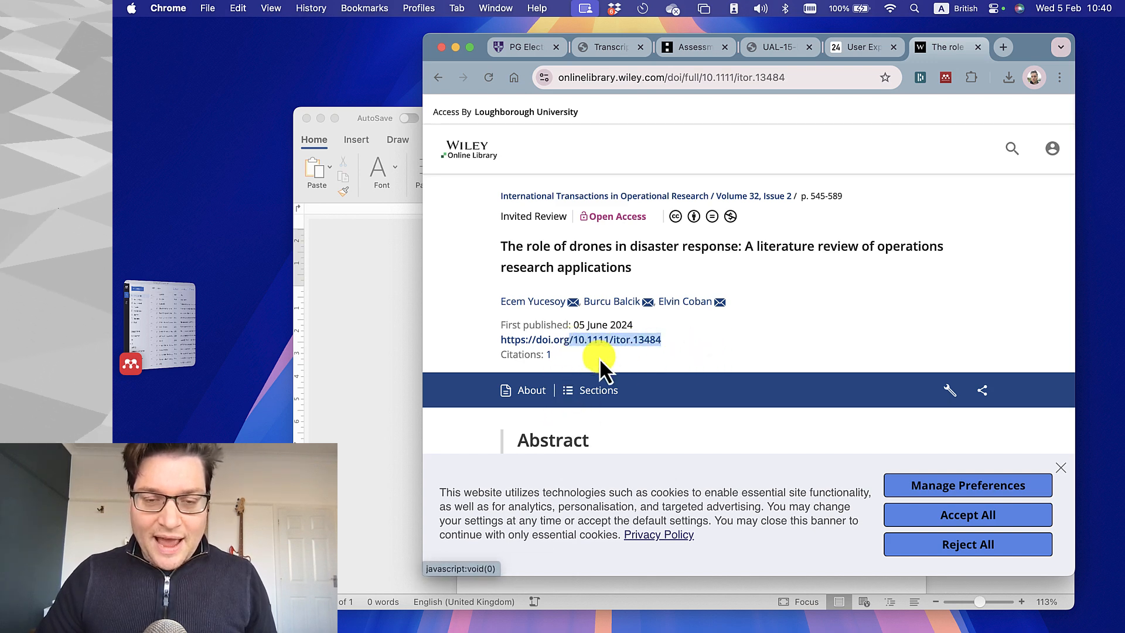
{"action": "left_click_drag", "start_coordinate": [684, 342], "coordinate": [576, 346]}
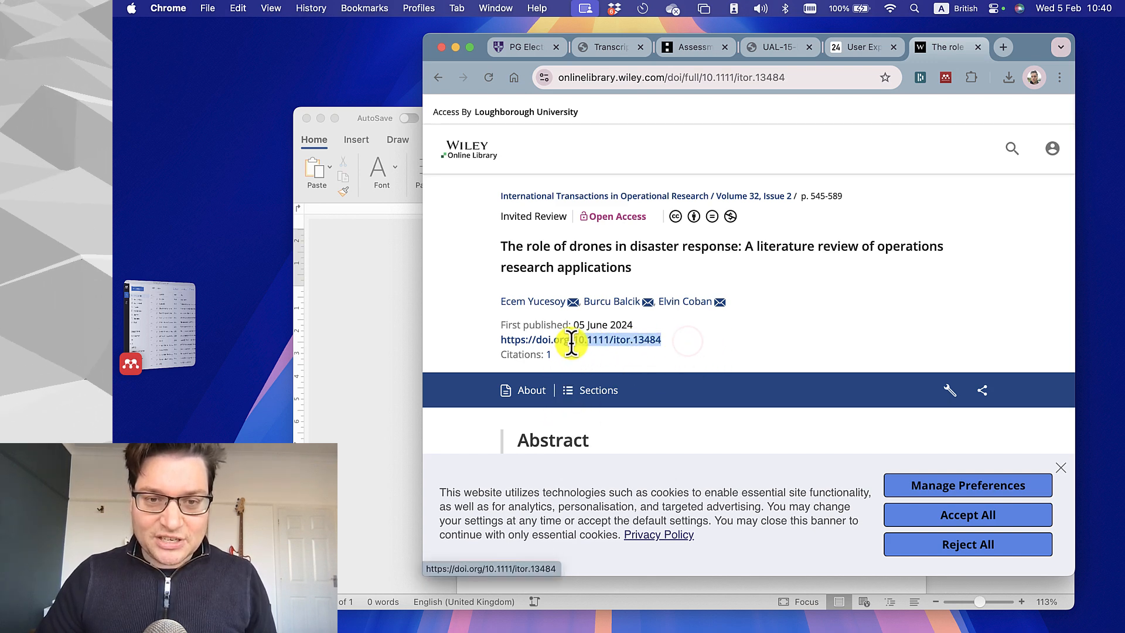
{"action": "key", "text": "super+c"}
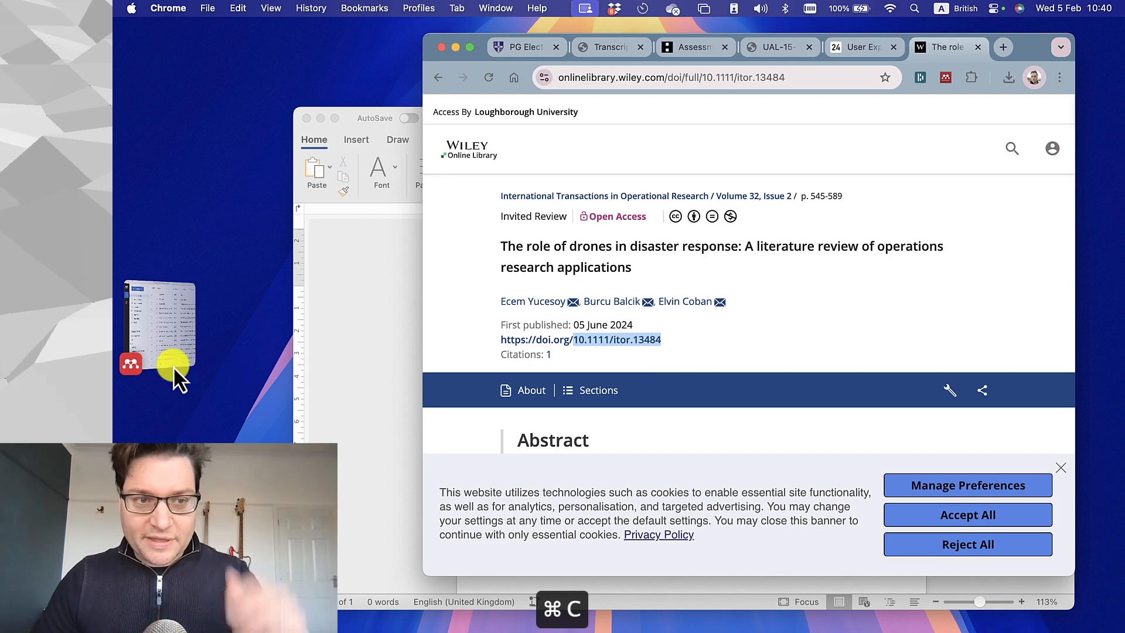
- Switch to Mendeley Reference Manager and start adding a reference manually
{"action": "left_click", "coordinate": [148, 331]}
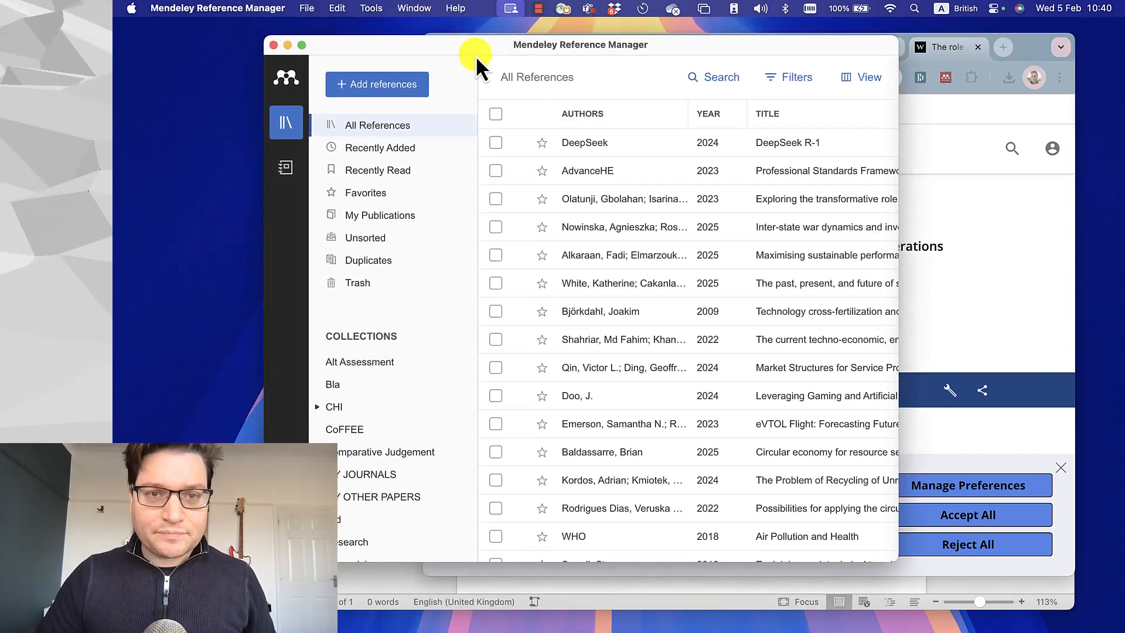
{"action": "left_click", "coordinate": [473, 48]}
{"action": "left_click_drag", "start_coordinate": [460, 43], "coordinate": [449, 44]}
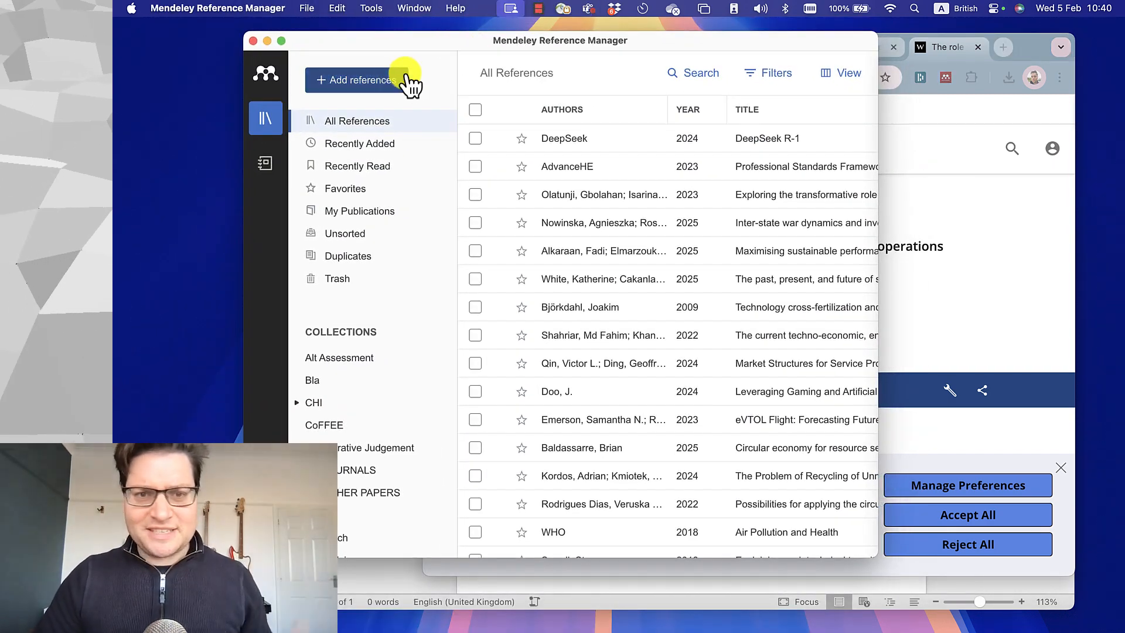
{"action": "scroll", "coordinate": [623, 295], "scroll_direction": "down", "scroll_amount": 4}
{"action": "scroll", "coordinate": [661, 284], "scroll_direction": "up", "scroll_amount": 4}
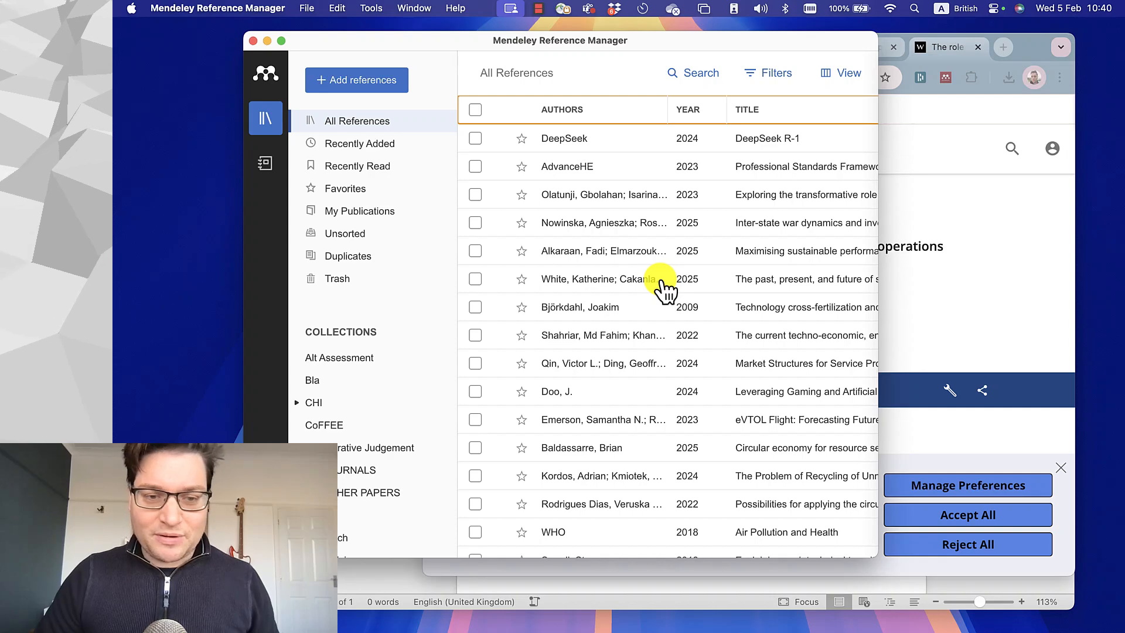
{"action": "left_click", "coordinate": [358, 81]}
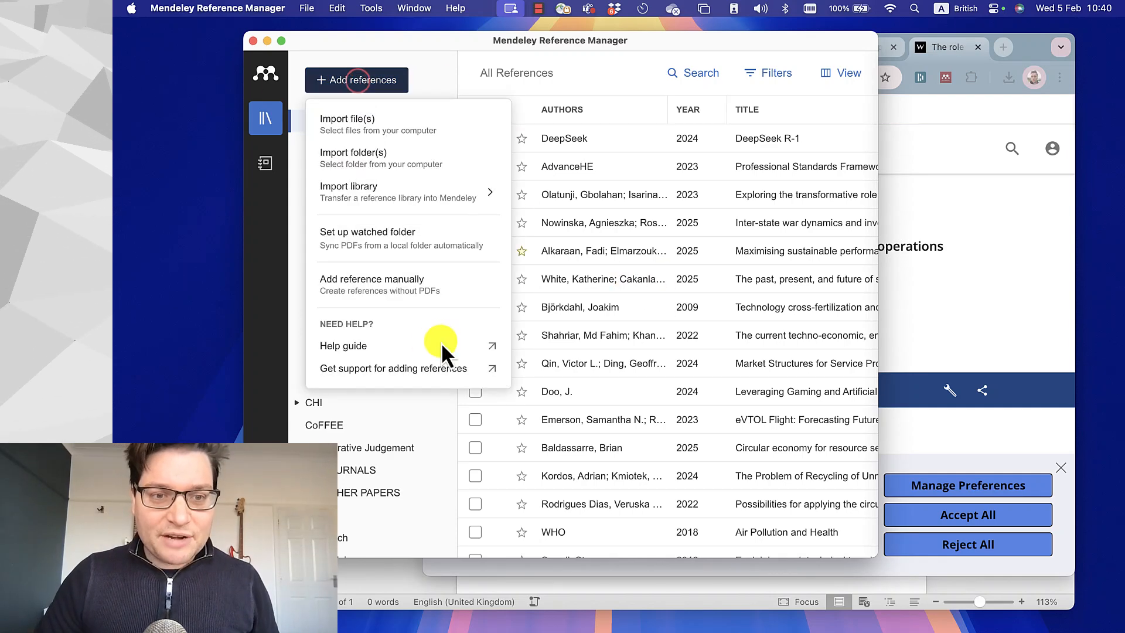
{"action": "left_click", "coordinate": [361, 287]}
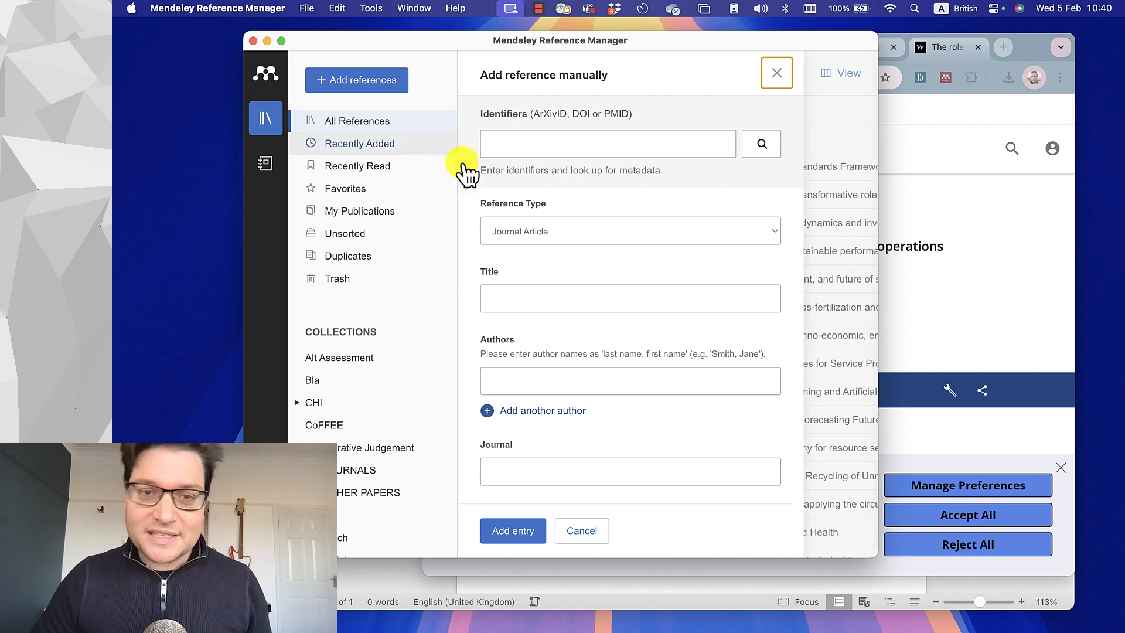
- Look up the copied DOI 10.1111/itor.13484, review the reference details and add the entry to the library
{"action": "left_click", "coordinate": [502, 144]}
{"action": "key", "text": "cmd+v"}
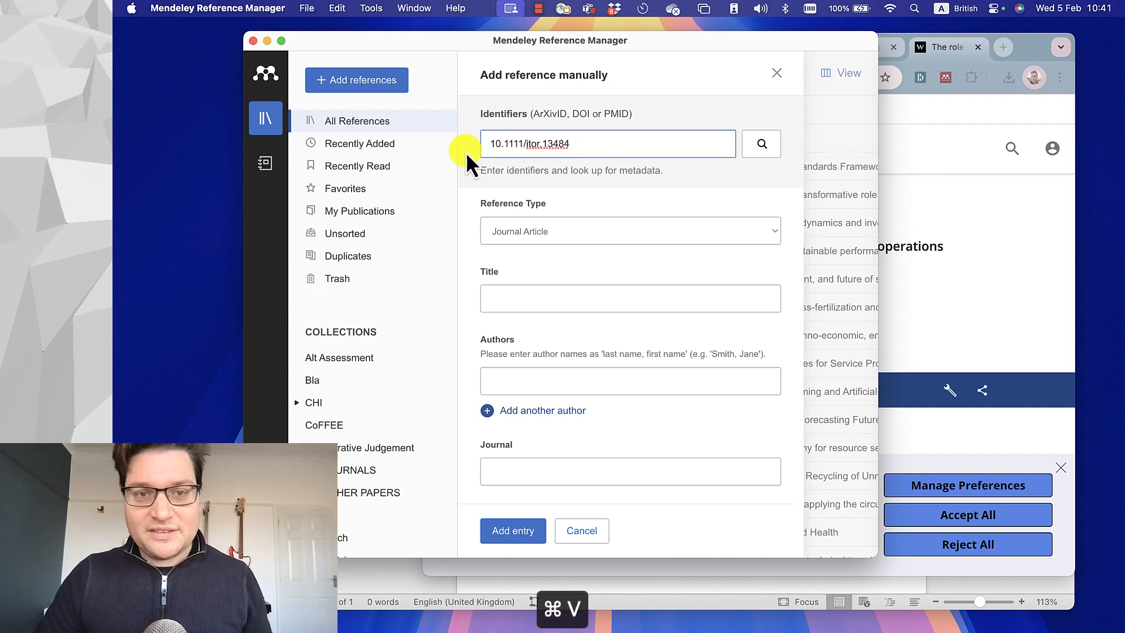
{"action": "left_click", "coordinate": [756, 148]}
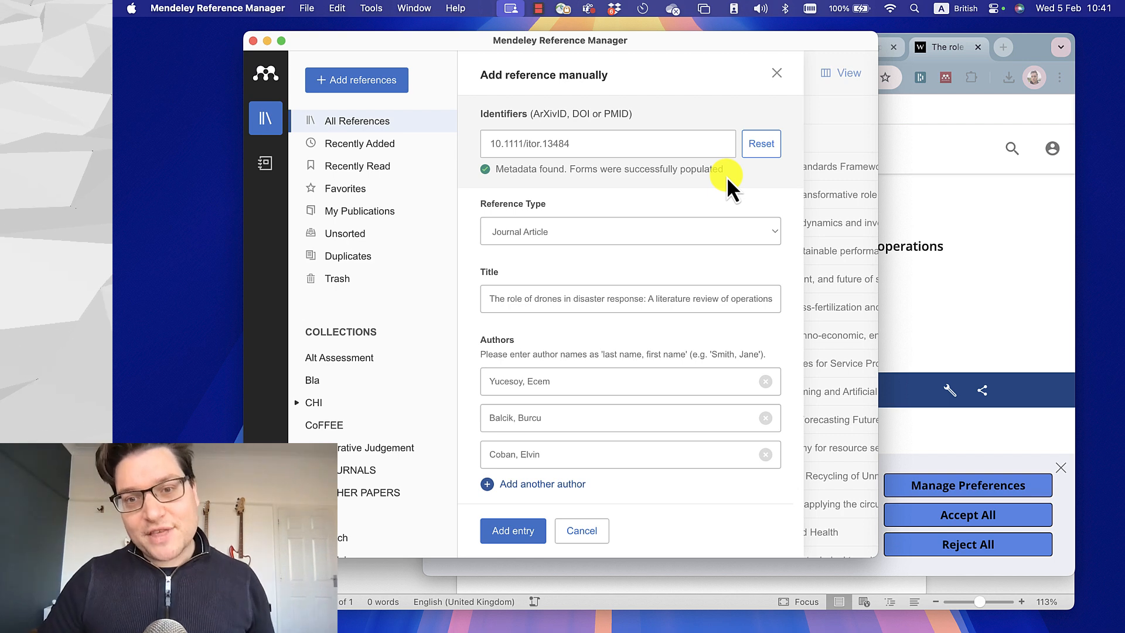
{"action": "scroll", "coordinate": [549, 351], "scroll_direction": "down", "scroll_amount": 3}
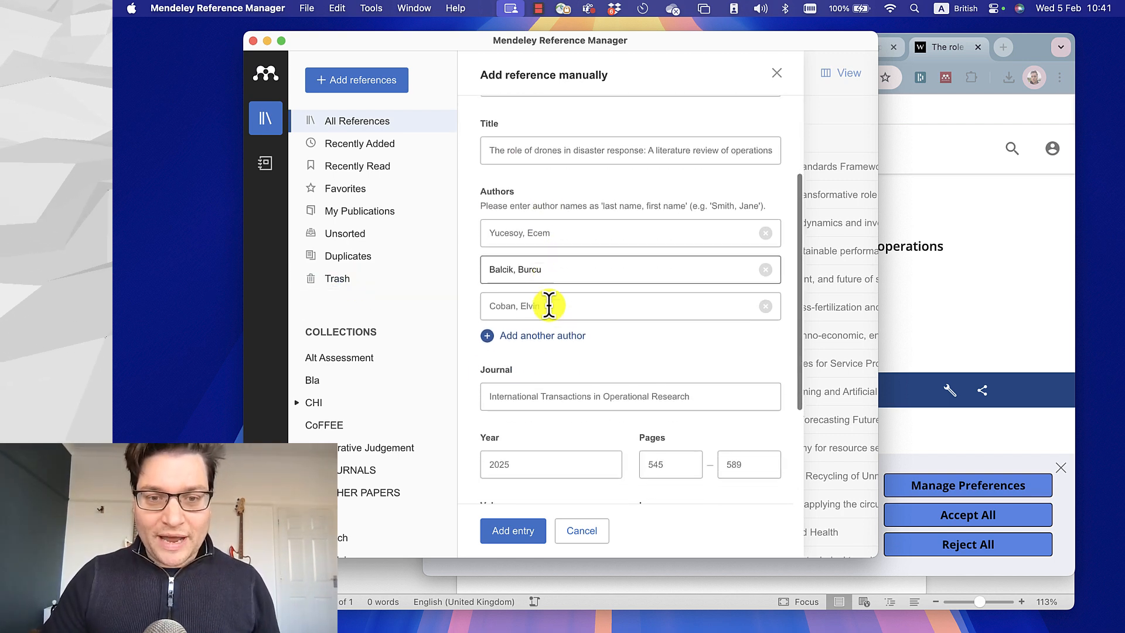
{"action": "scroll", "coordinate": [550, 306], "scroll_direction": "down", "scroll_amount": 5}
{"action": "scroll", "coordinate": [549, 310], "scroll_direction": "up", "scroll_amount": 4}
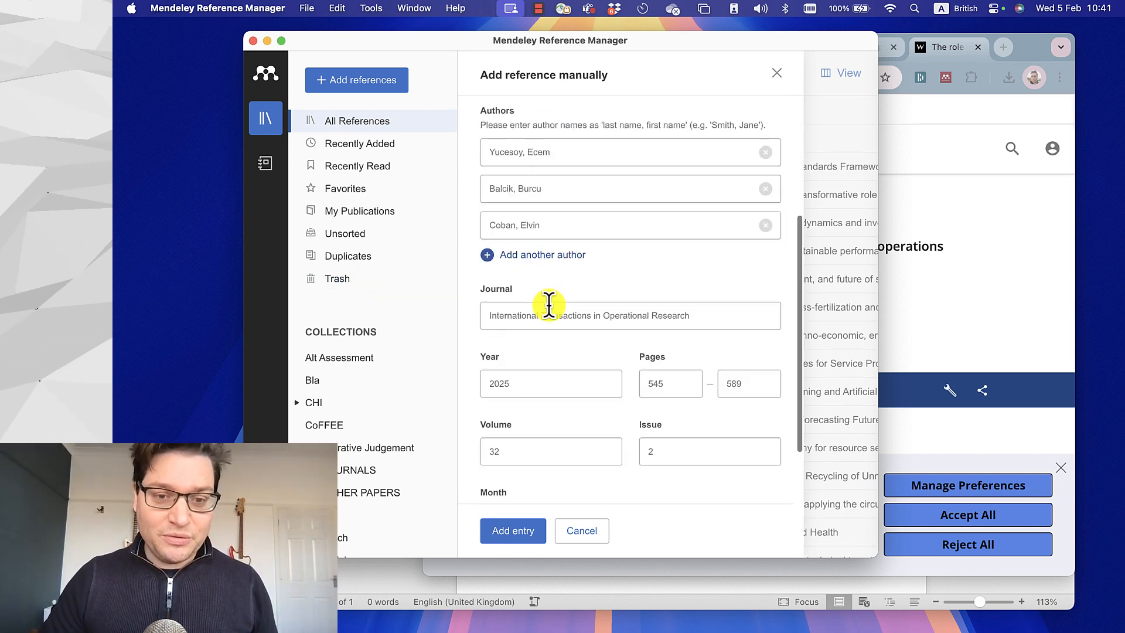
{"action": "scroll", "coordinate": [550, 306], "scroll_direction": "up", "scroll_amount": 5}
{"action": "left_click", "coordinate": [505, 531]}
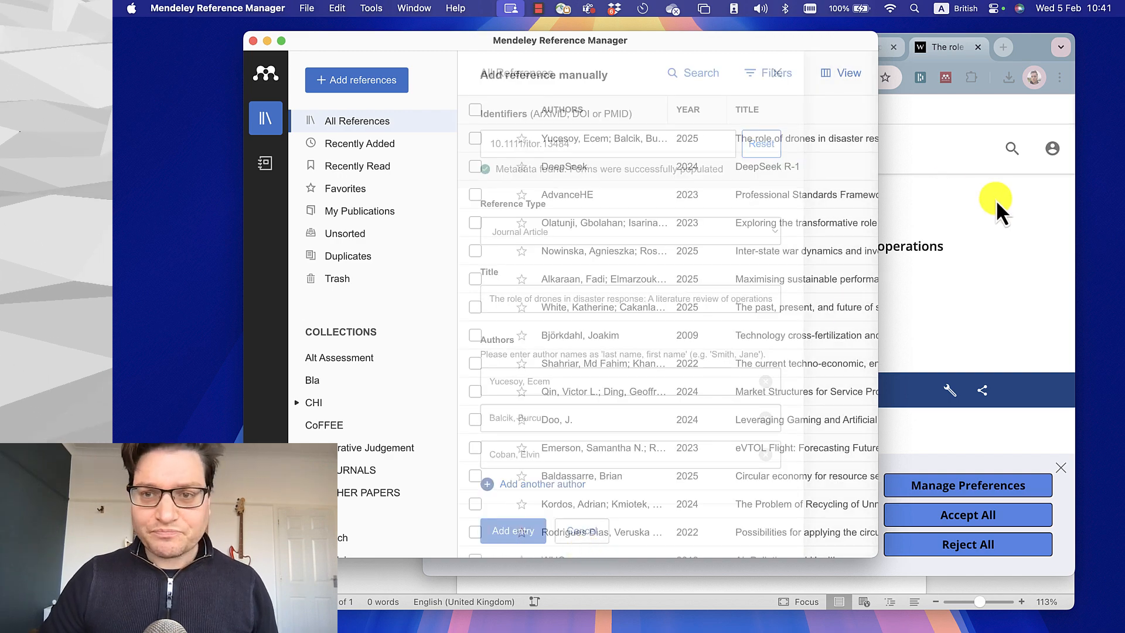
- Switch to Word, enter the placeholder text "Lofuhsdfhsdfhasdlfashdfalsfhahfldsafd" and show the referencing tools with the document in full screen
{"action": "left_click", "coordinate": [340, 589]}
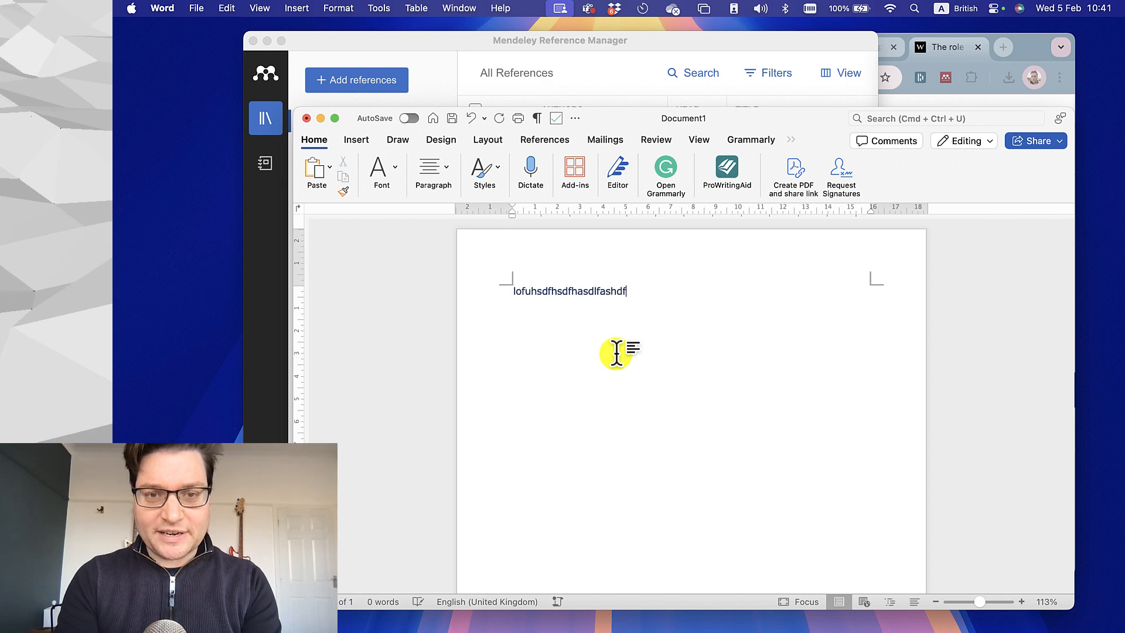
{"action": "type", "text": "fd"}
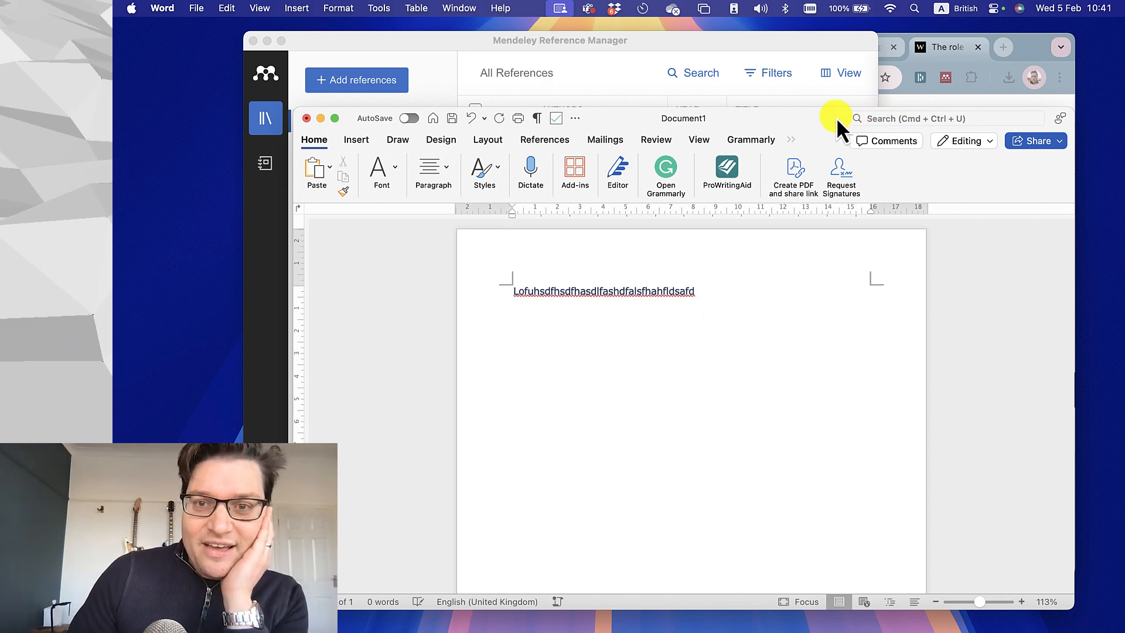
{"action": "left_click_drag", "start_coordinate": [802, 125], "coordinate": [727, 110]}
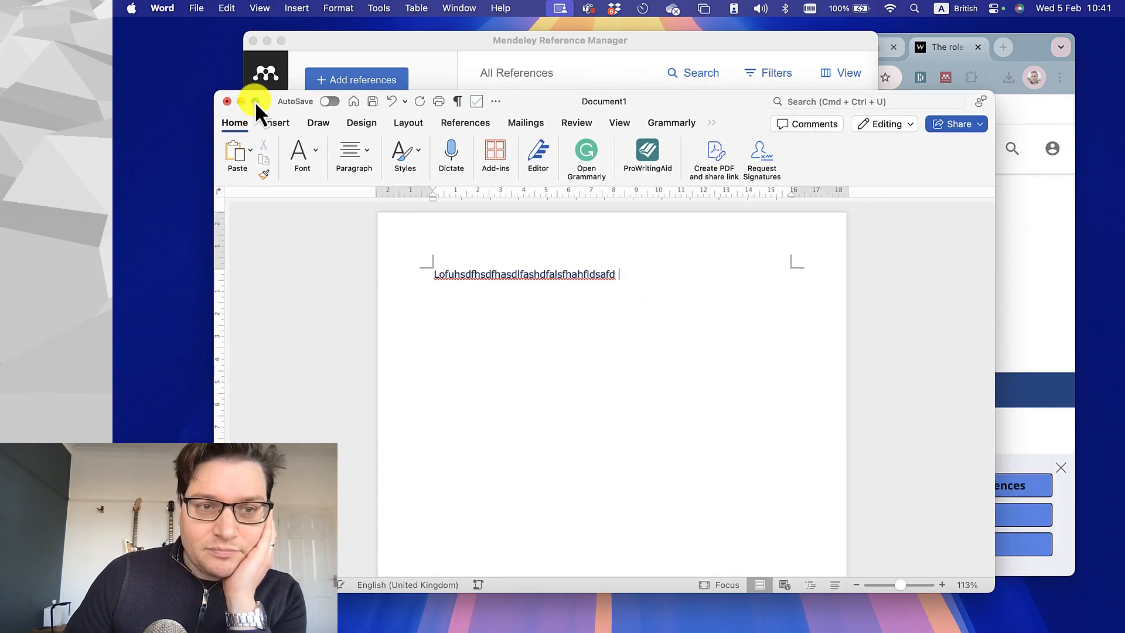
{"action": "left_click", "coordinate": [255, 101]}
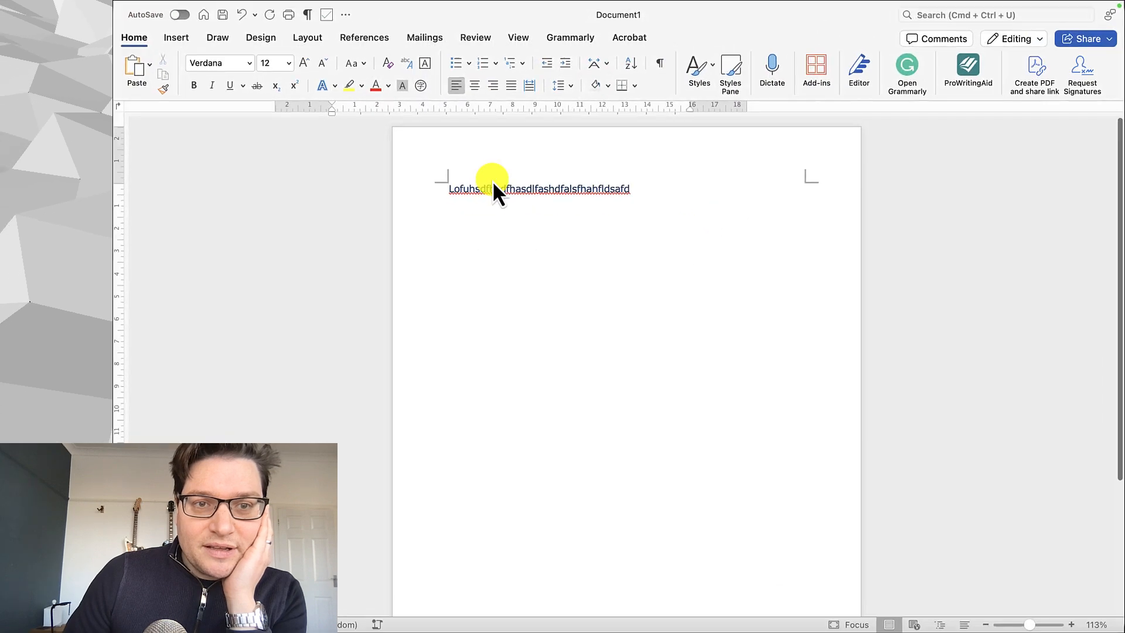
{"action": "left_click", "coordinate": [376, 38]}
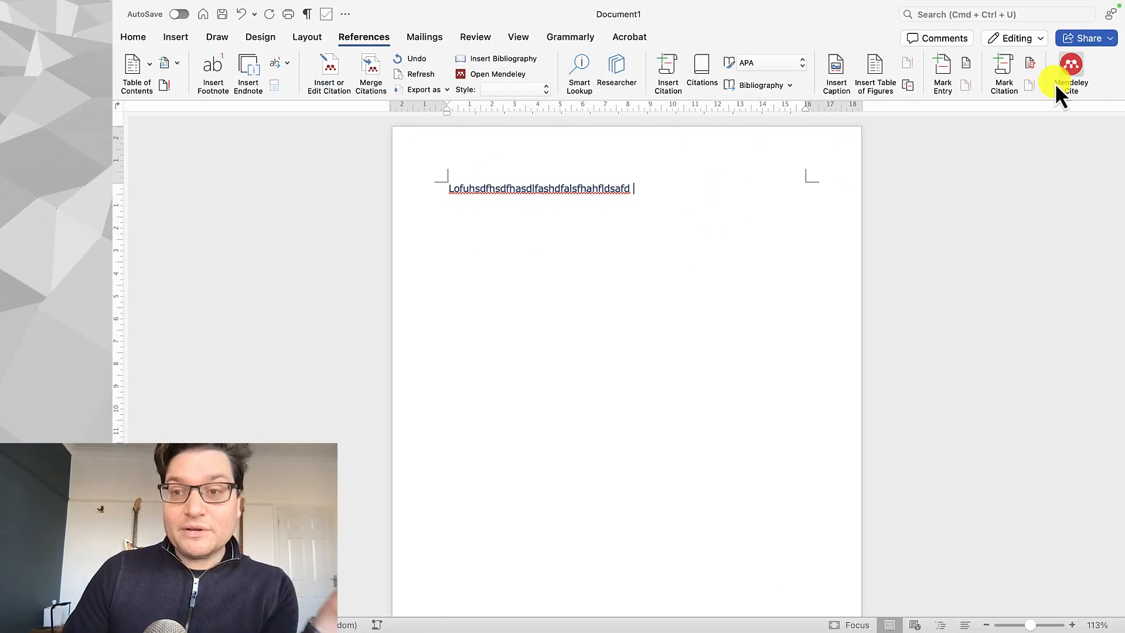
- Look up the option to install Mendeley Cite for Microsoft Word in Mendeley Reference Manager, and return to the Word document
{"action": "key", "text": "ctrl+Up"}
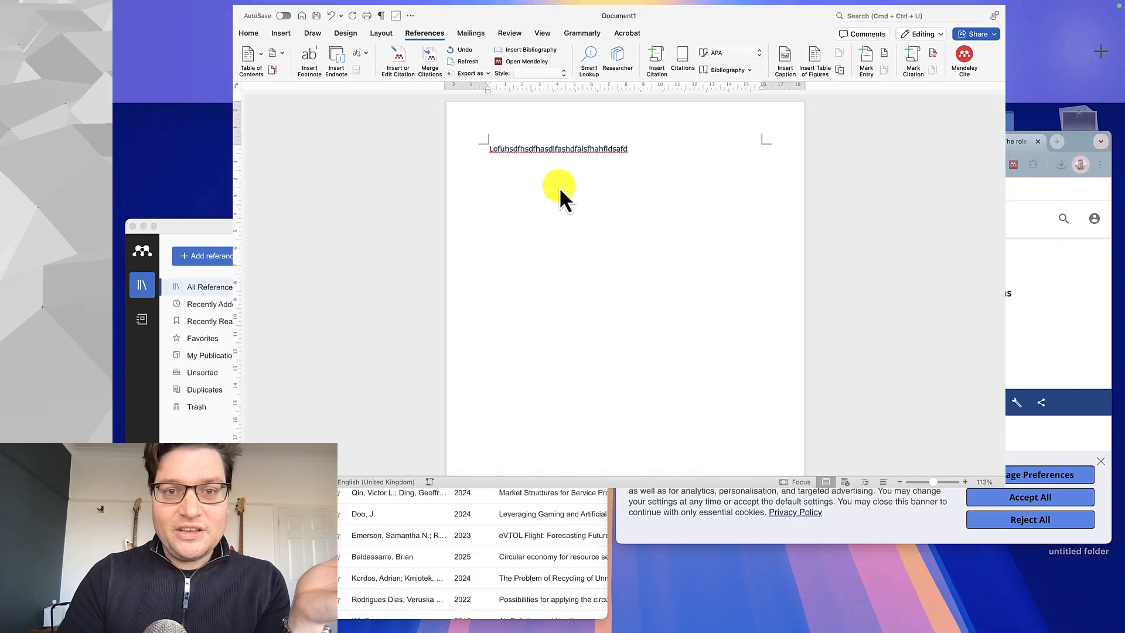
{"action": "left_click", "coordinate": [469, 362]}
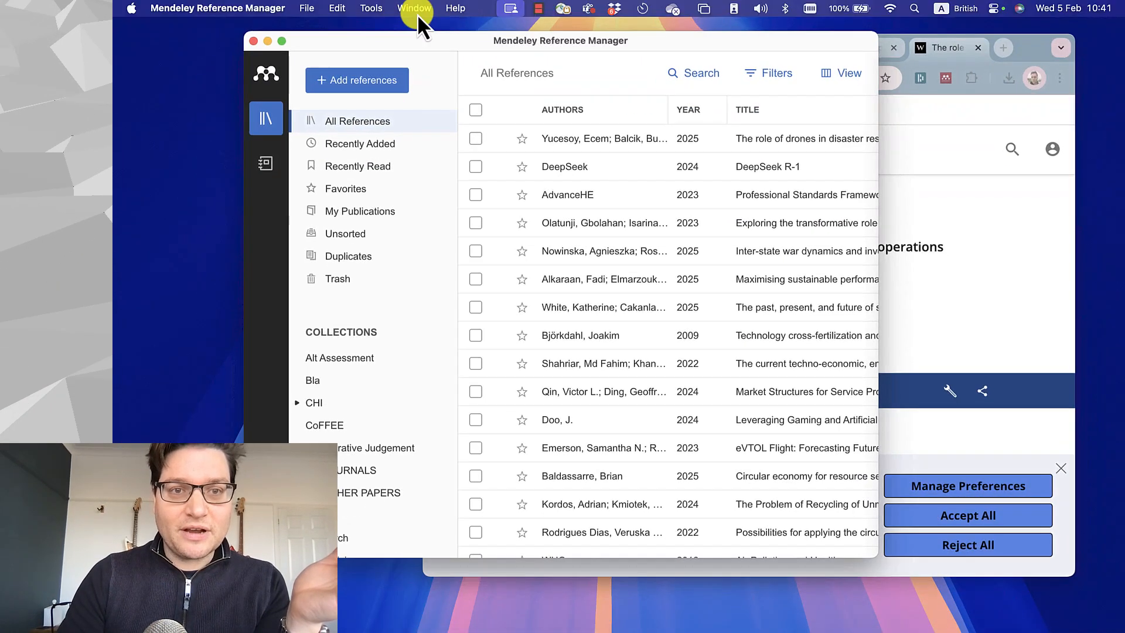
{"action": "left_click", "coordinate": [371, 8]}
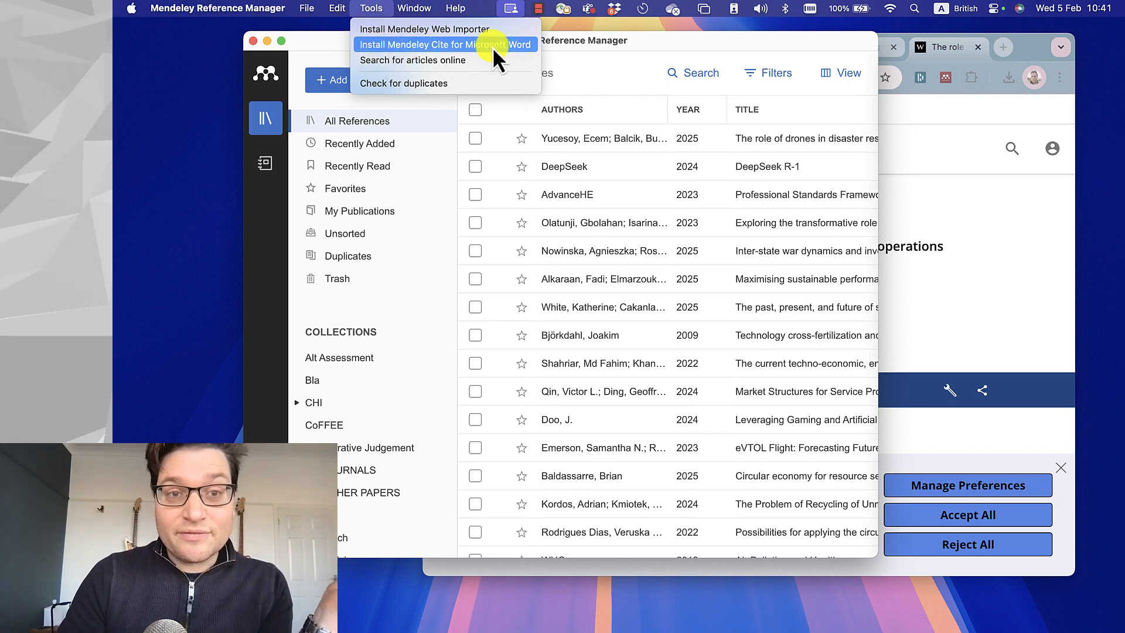
{"action": "key", "text": "ctrl+Up"}
{"action": "mouse_move", "coordinate": [663, 60]}
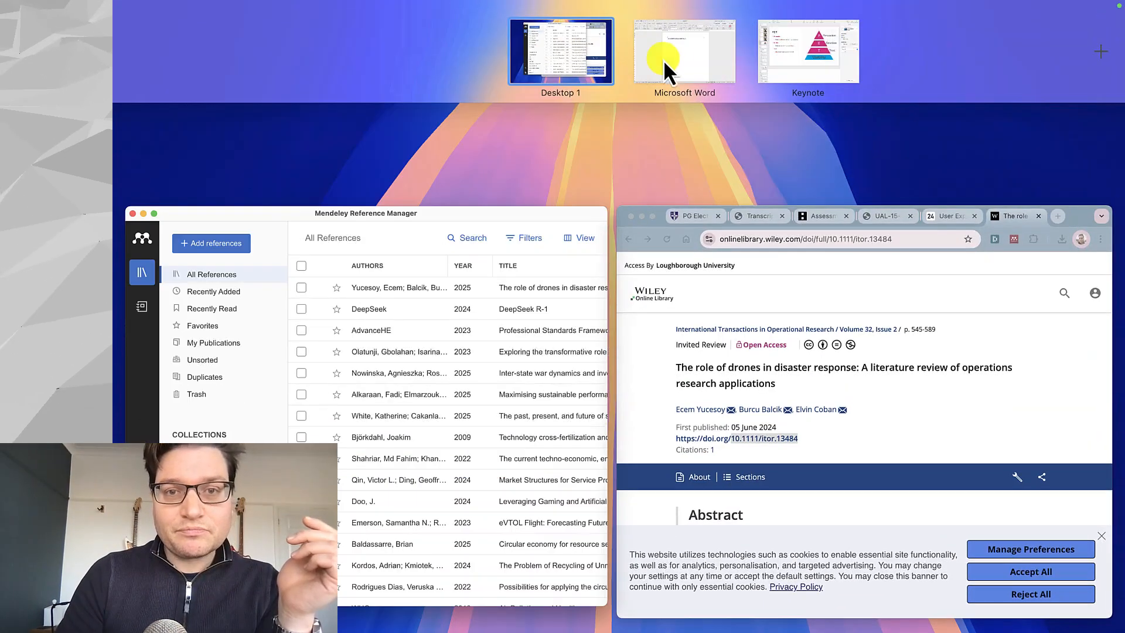
{"action": "key", "text": "ctrl+Up"}
{"action": "key", "text": "ctrl+Right"}
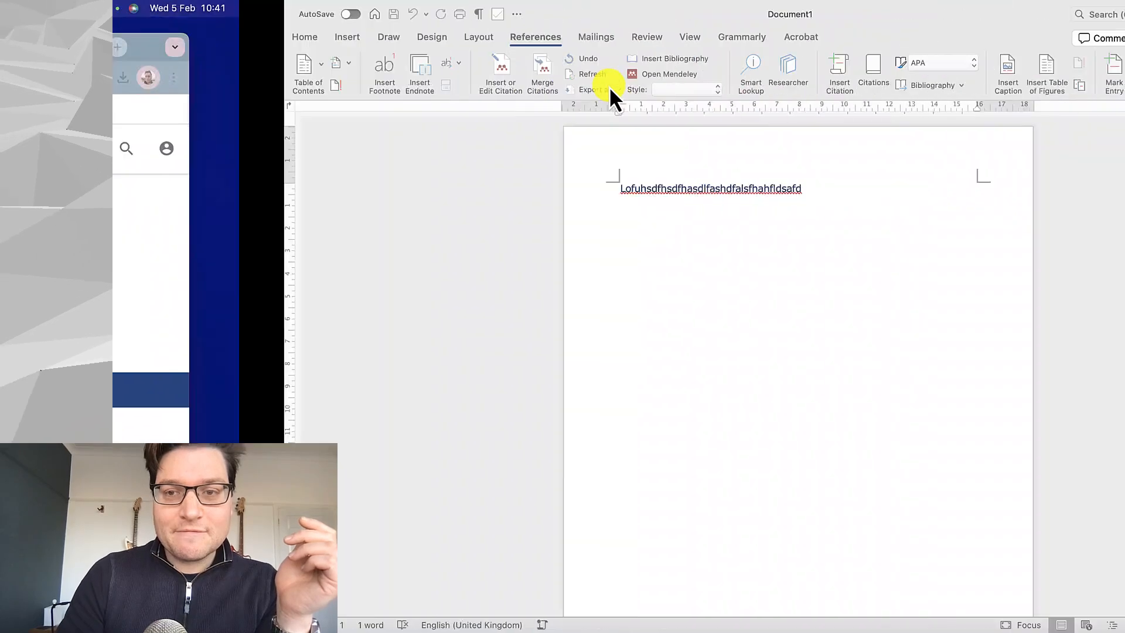
- Open Mendeley Cite and insert a citation of "The role of drones in disaster response" after the placeholder text
{"action": "left_click", "coordinate": [683, 178]}
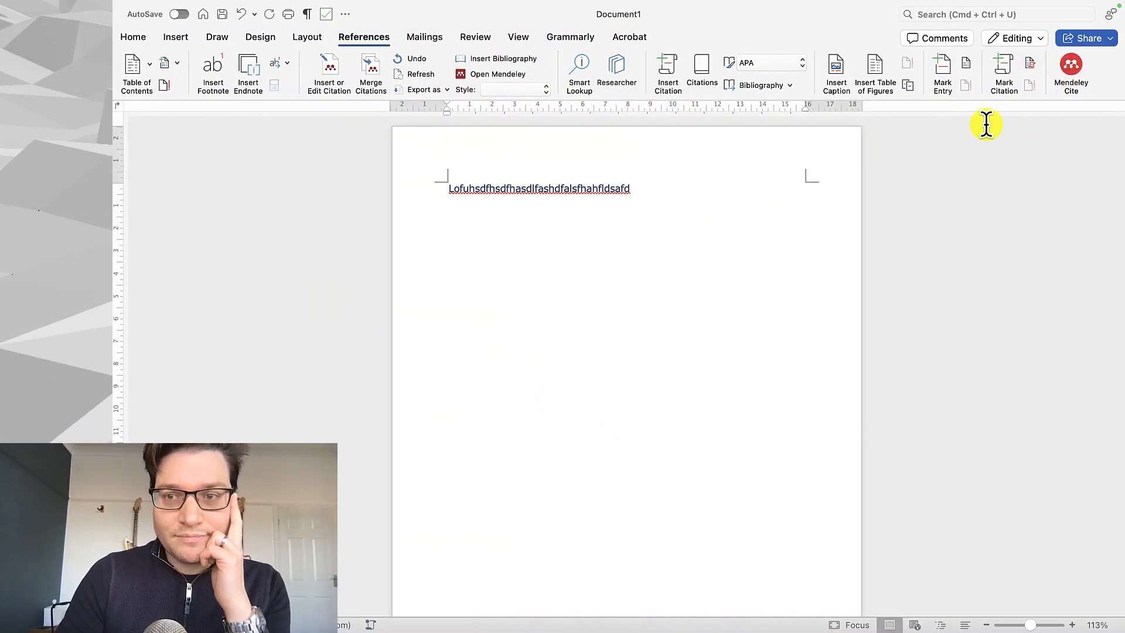
{"action": "left_click", "coordinate": [1070, 65]}
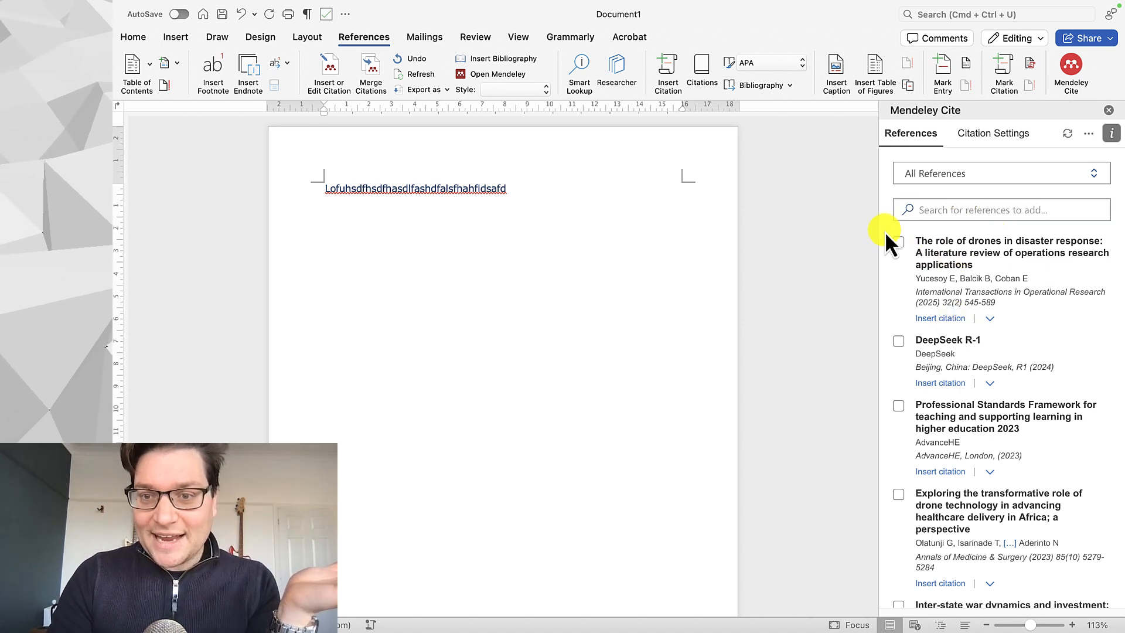
{"action": "left_click", "coordinate": [553, 191]}
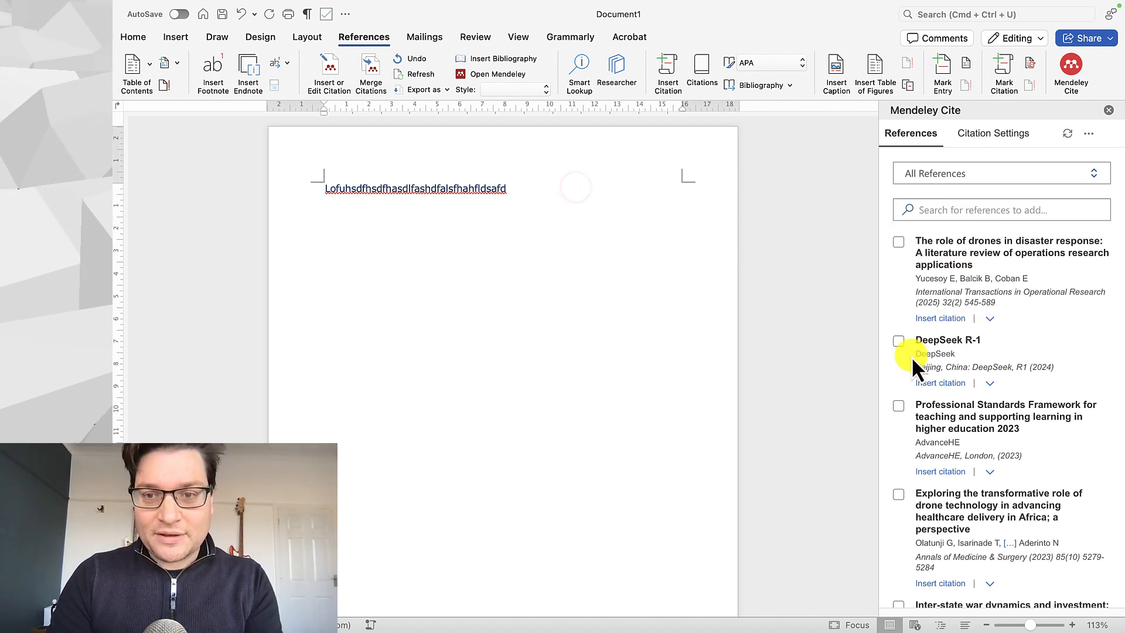
{"action": "left_click", "coordinate": [947, 318]}
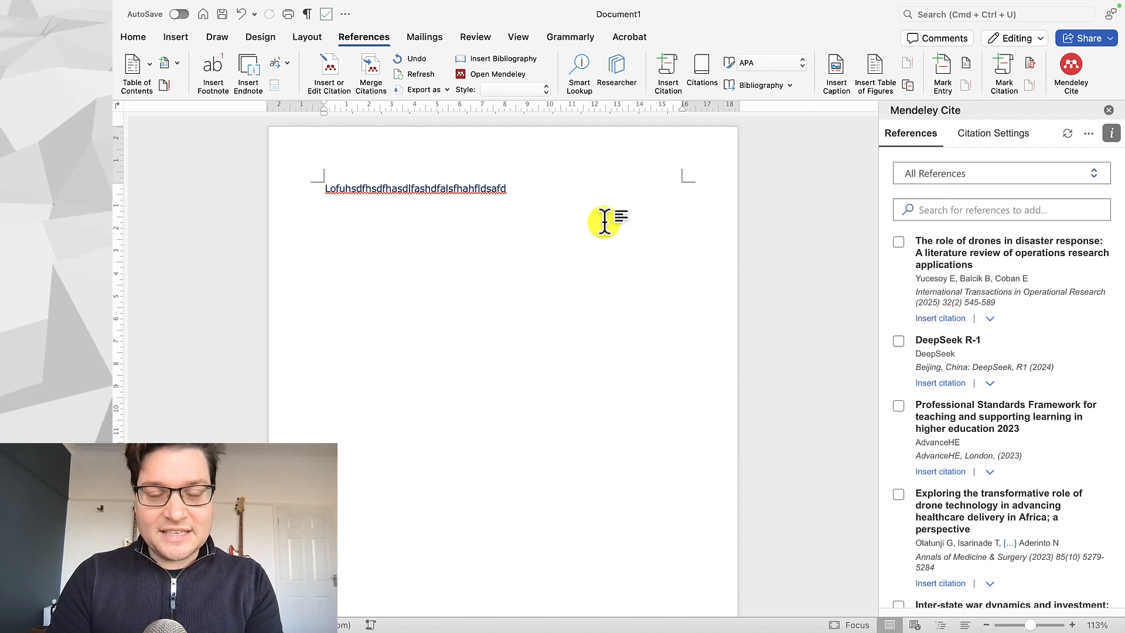
- Add the heading REFERENCES on a new line below the cited text
{"action": "left_click", "coordinate": [631, 191]}
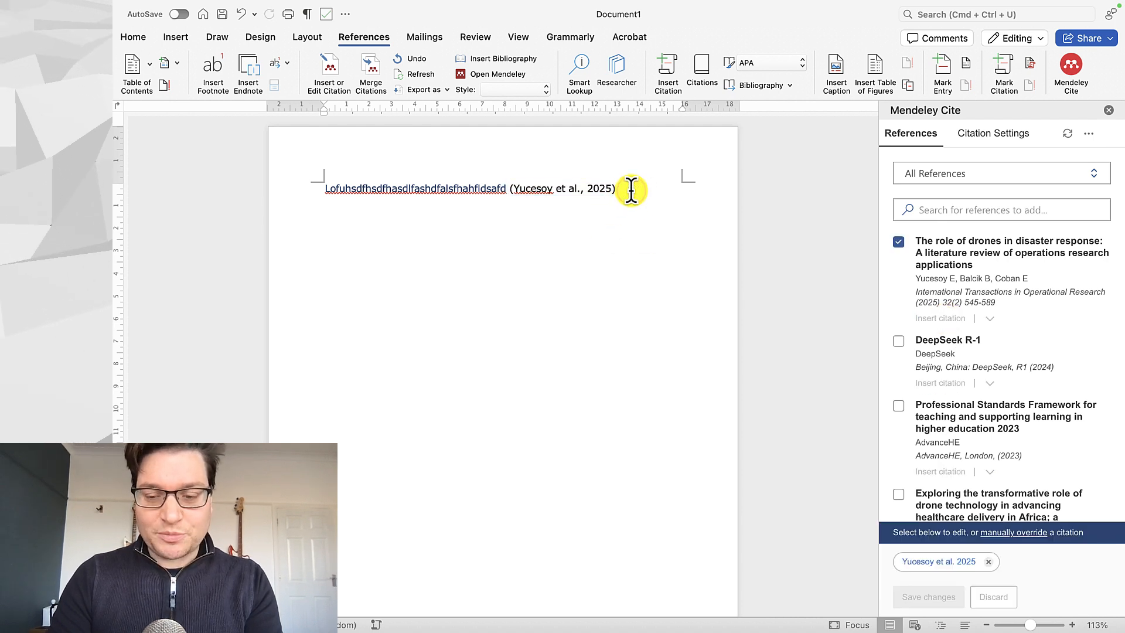
{"action": "type", "text": "REEF"}
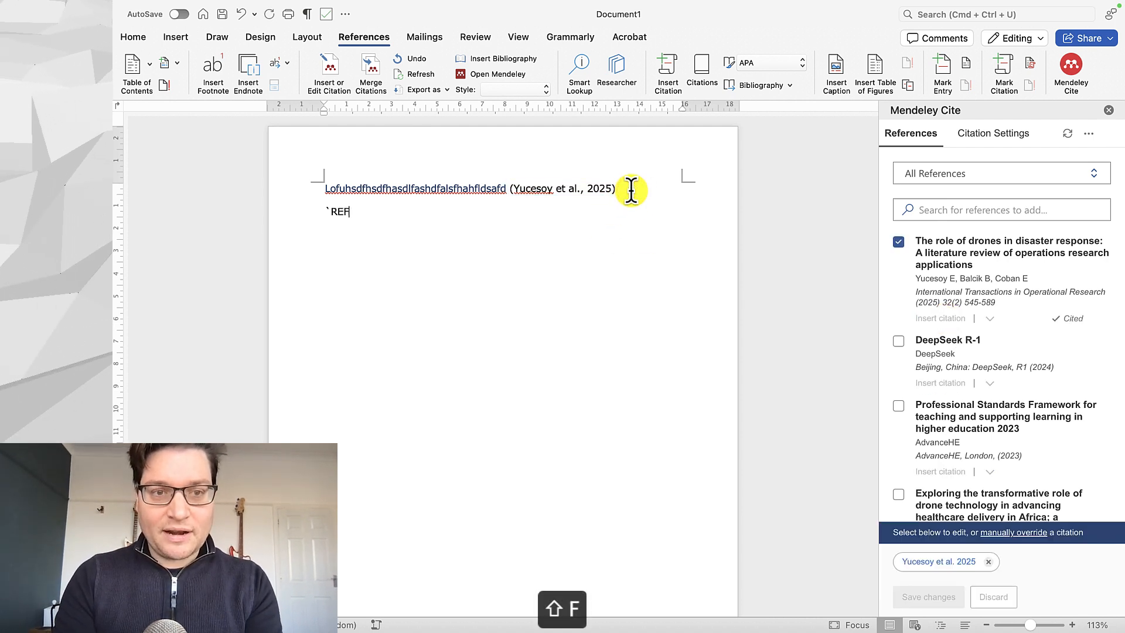
{"action": "key", "text": "BackSpace"}
{"action": "key", "text": "BackSpace"}
{"action": "key", "text": "BackSpace"}
{"action": "key", "text": "BackSpace"}
{"action": "type", "text": "REFERENCES"}
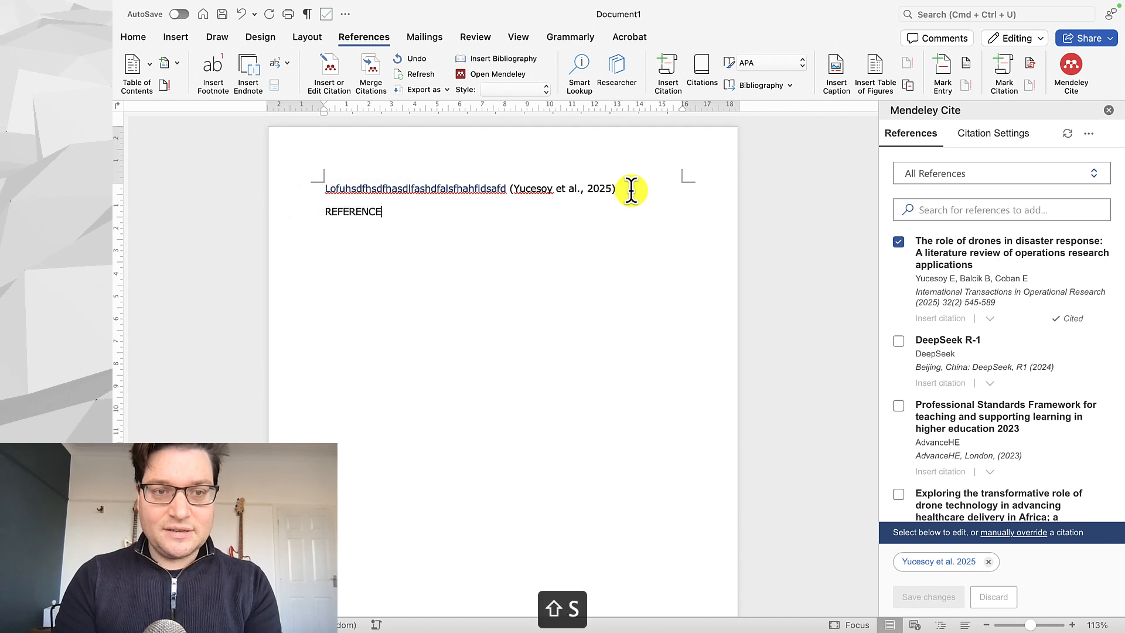
- Insert the Mendeley bibliography on a new line below the REFERENCES heading
{"action": "key", "text": "Return"}
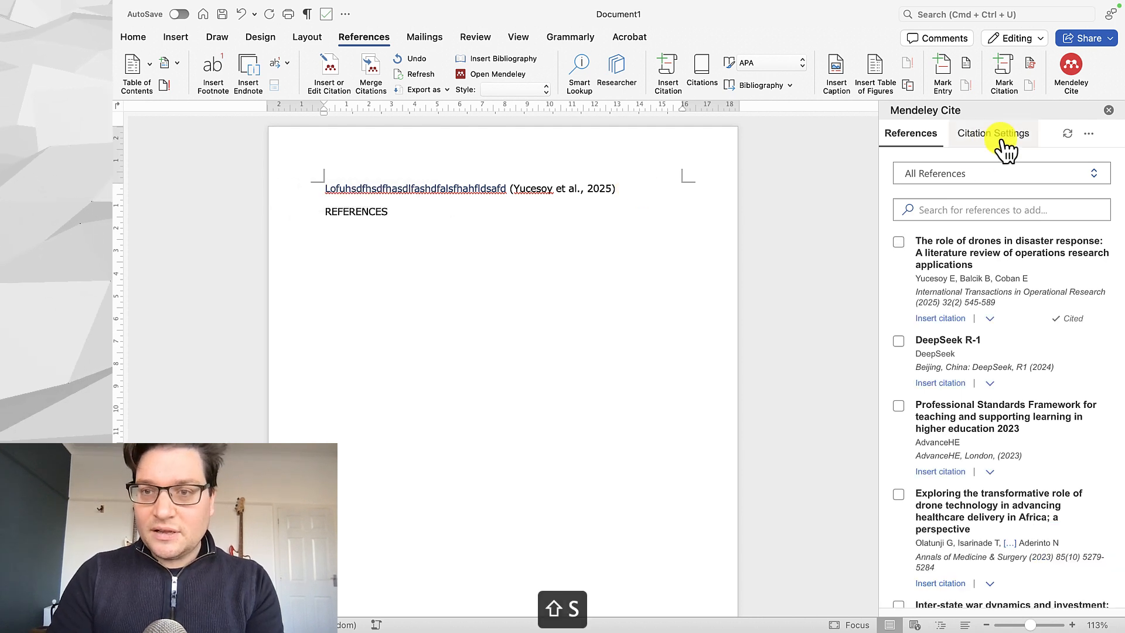
{"action": "left_click", "coordinate": [1089, 133]}
{"action": "left_click", "coordinate": [1042, 253]}
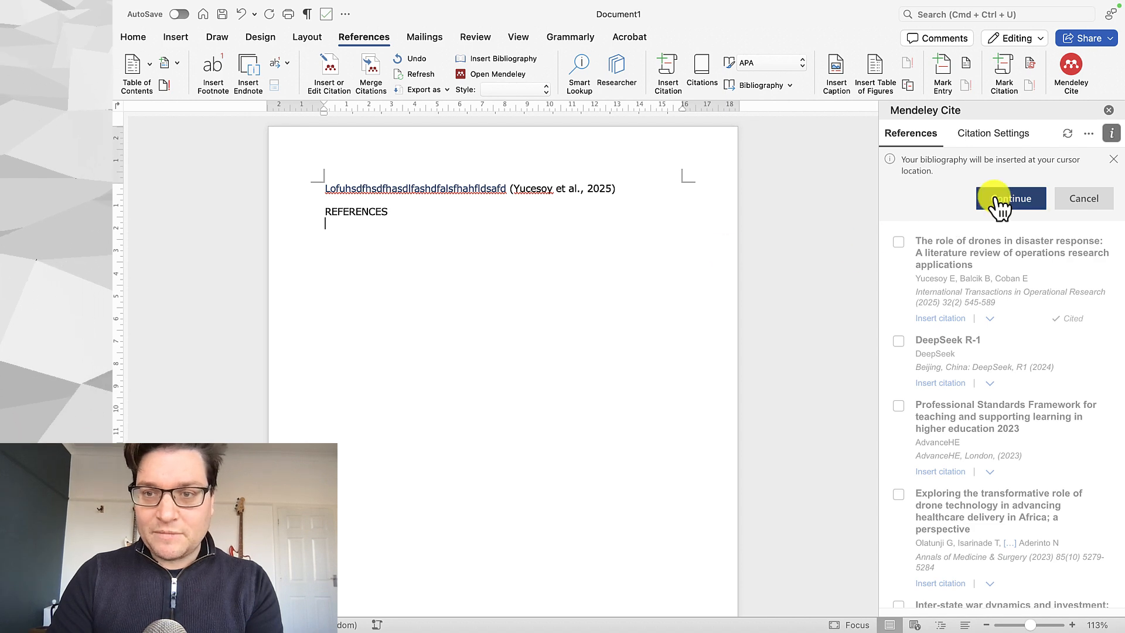
{"action": "left_click", "coordinate": [1003, 193]}
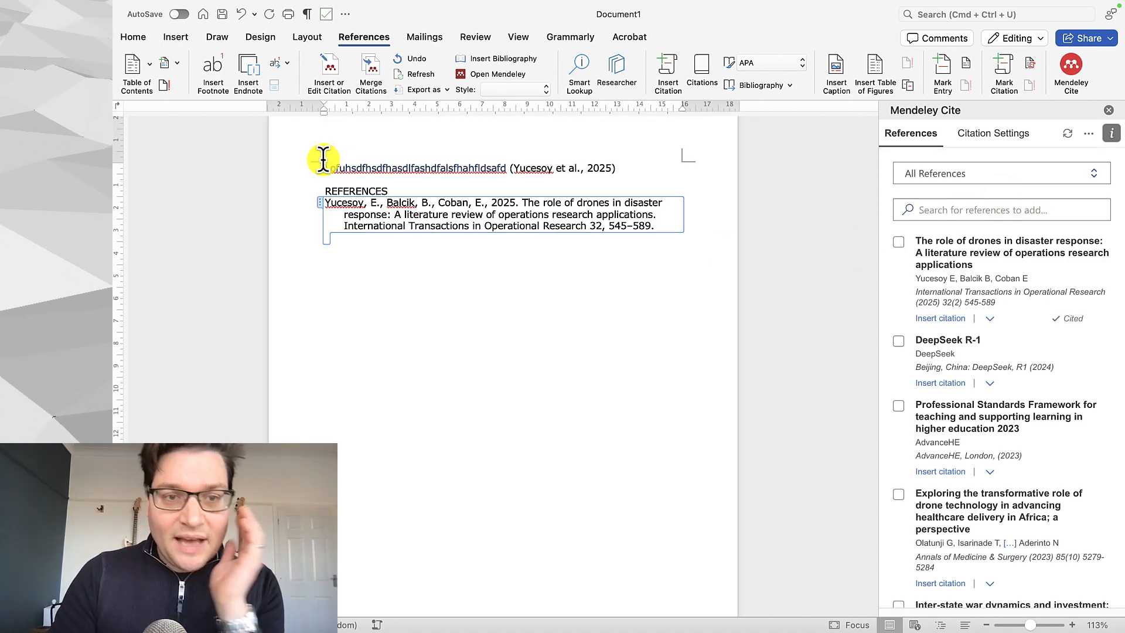
- Make the REFERENCES heading bold
{"action": "scroll", "coordinate": [358, 186], "scroll_direction": "down", "scroll_amount": 1}
{"action": "double_click", "coordinate": [358, 191]}
{"action": "key", "text": "super+b"}
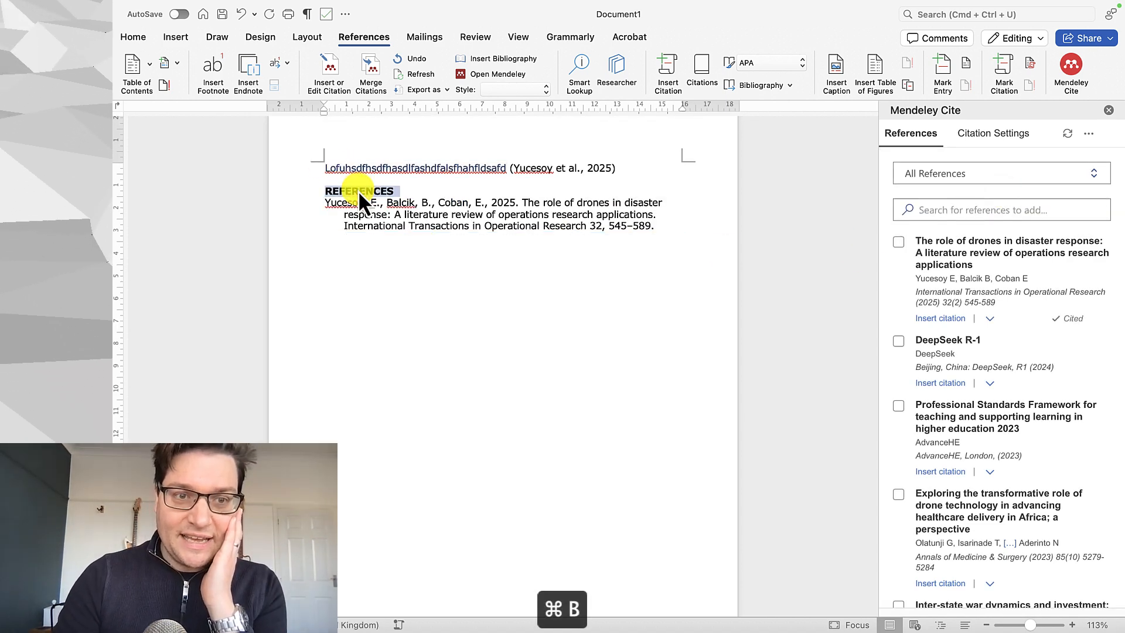
{"action": "scroll", "coordinate": [416, 197], "scroll_direction": "up", "scroll_amount": 4}
{"action": "left_click", "coordinate": [435, 357]}
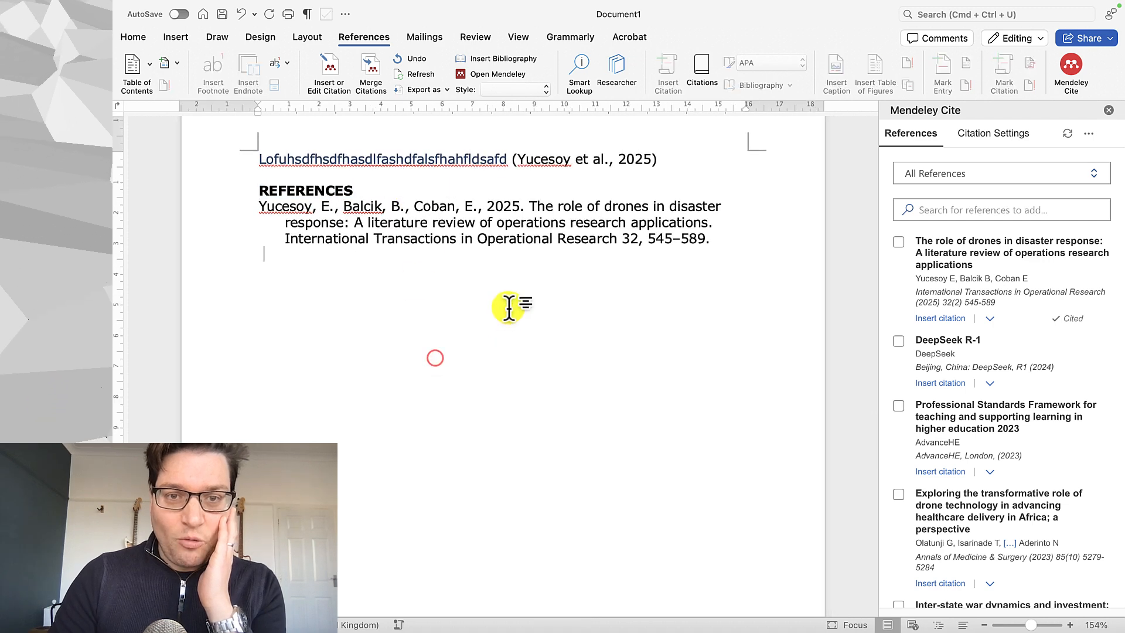
- Add a full stop after the first citation, followed by the placeholder text "qlwEJDLAKJSDFAJSDFBASDFBASDBASDVCALSD"
{"action": "scroll", "coordinate": [510, 307], "scroll_direction": "up", "scroll_amount": 2}
{"action": "type", "text": ". qdfhawdfaw"}
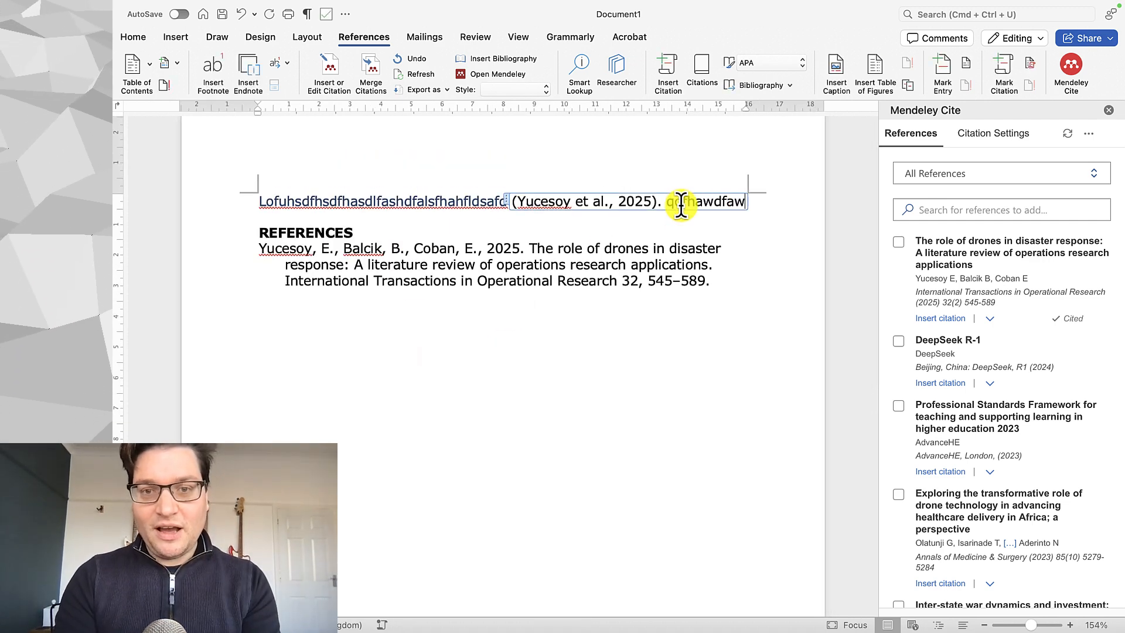
{"action": "key", "text": "BackSpace"}
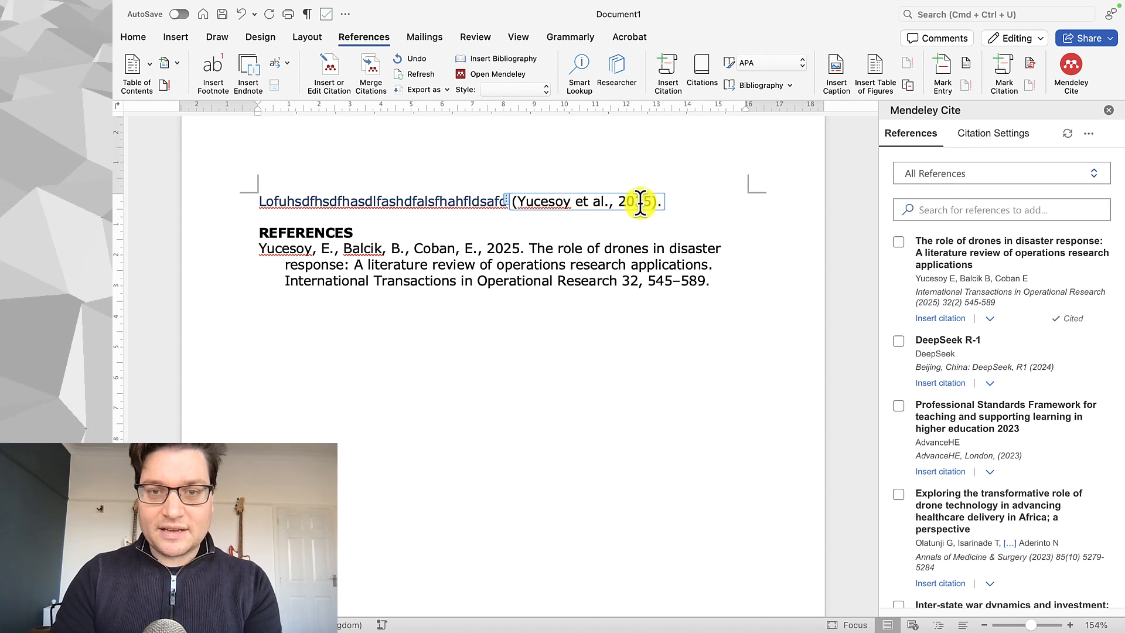
{"action": "left_click", "coordinate": [661, 199]}
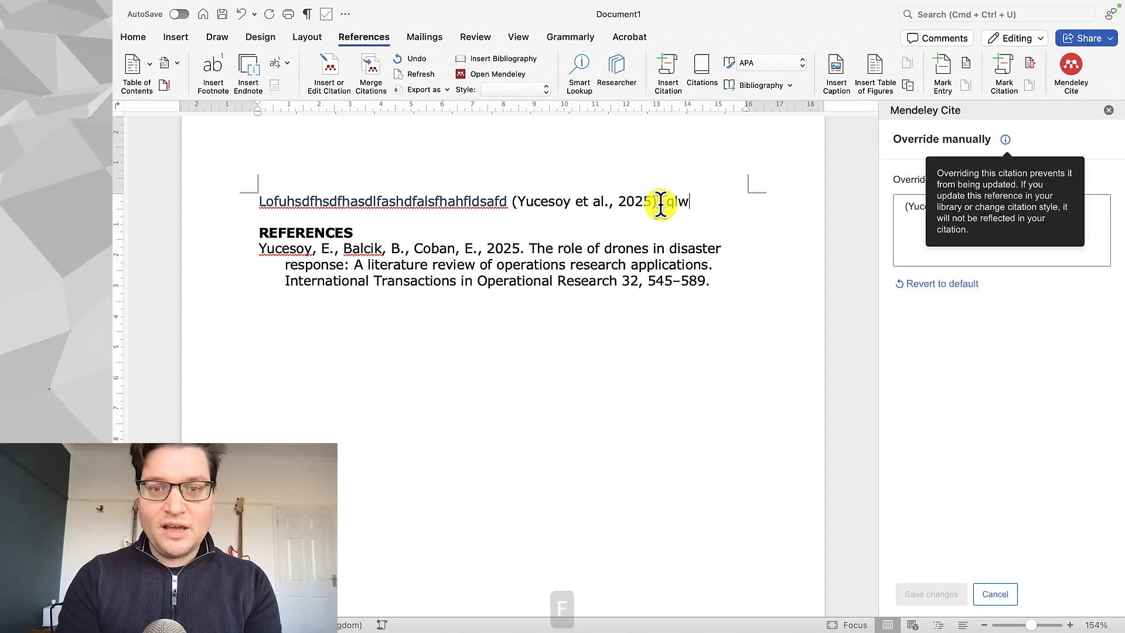
{"action": "type", "text": "EJDLAKJSDFAJSDFBASDFBASDBASDVCALSD"}
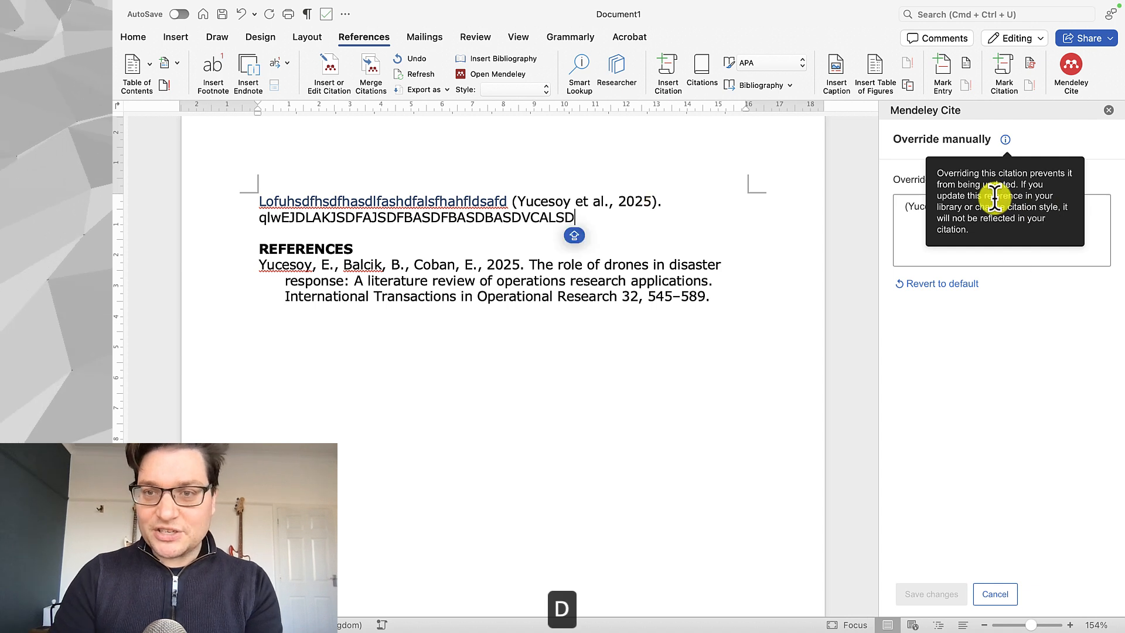
- Insert a citation of "DeepSeek R-1" after the second placeholder text and end that sentence with a full stop
{"action": "left_click", "coordinate": [956, 399]}
{"action": "left_click", "coordinate": [1108, 115]}
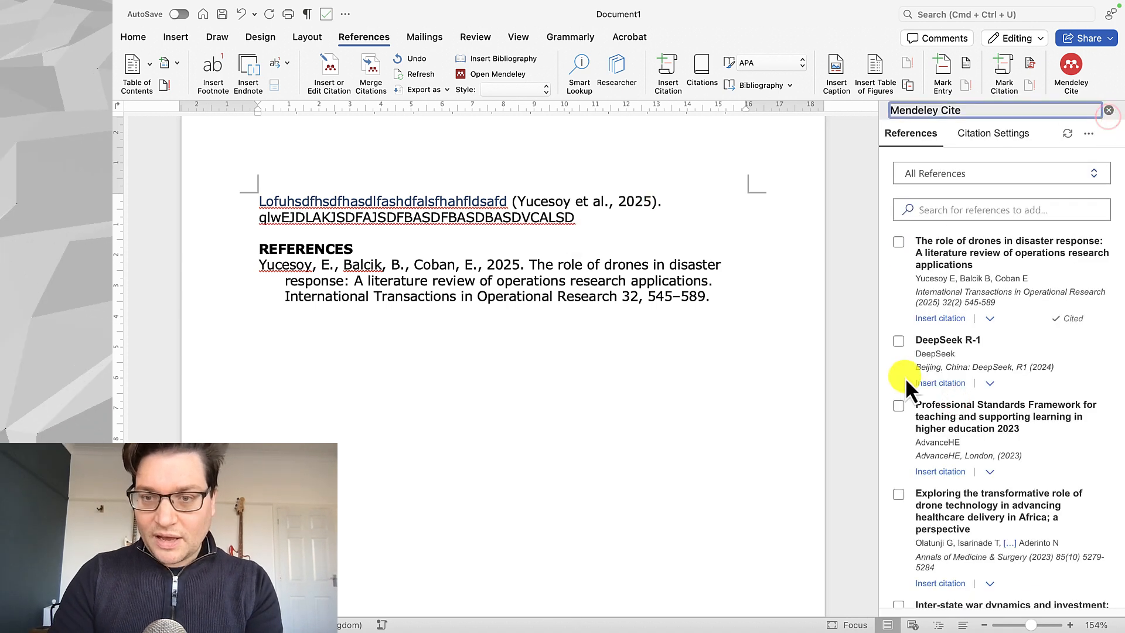
{"action": "left_click", "coordinate": [900, 341]}
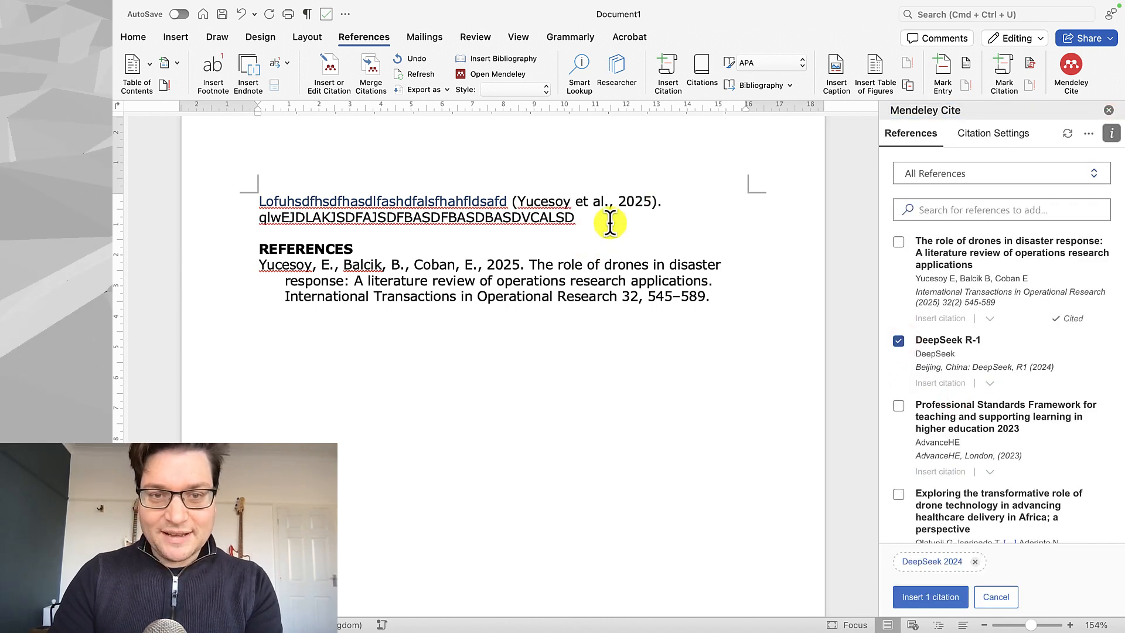
{"action": "left_click", "coordinate": [940, 596]}
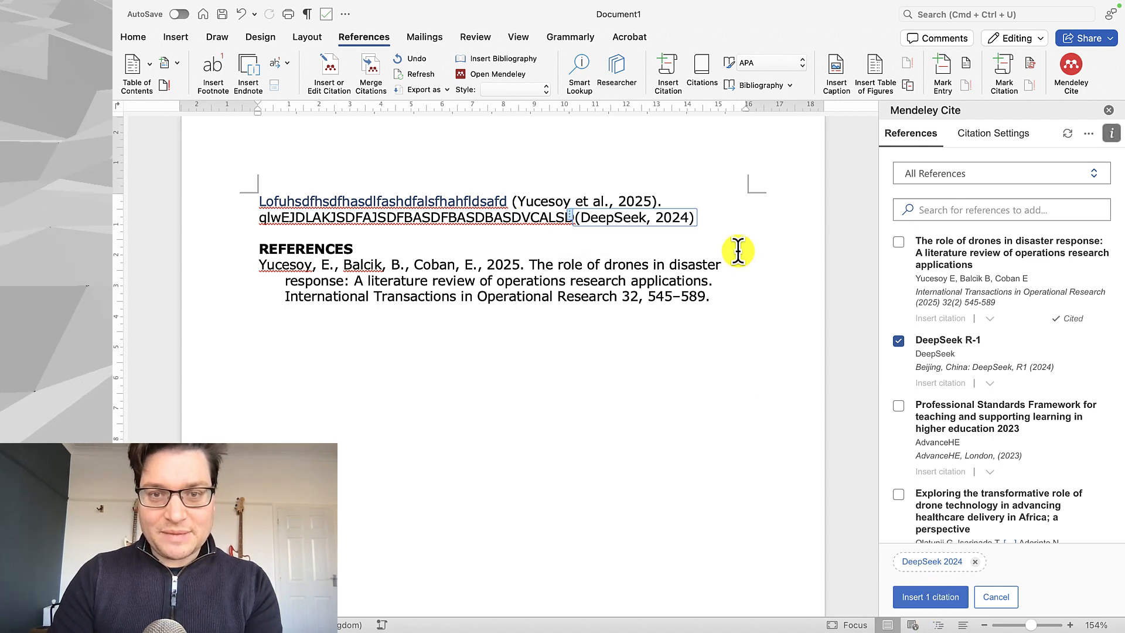
{"action": "left_click", "coordinate": [753, 369]}
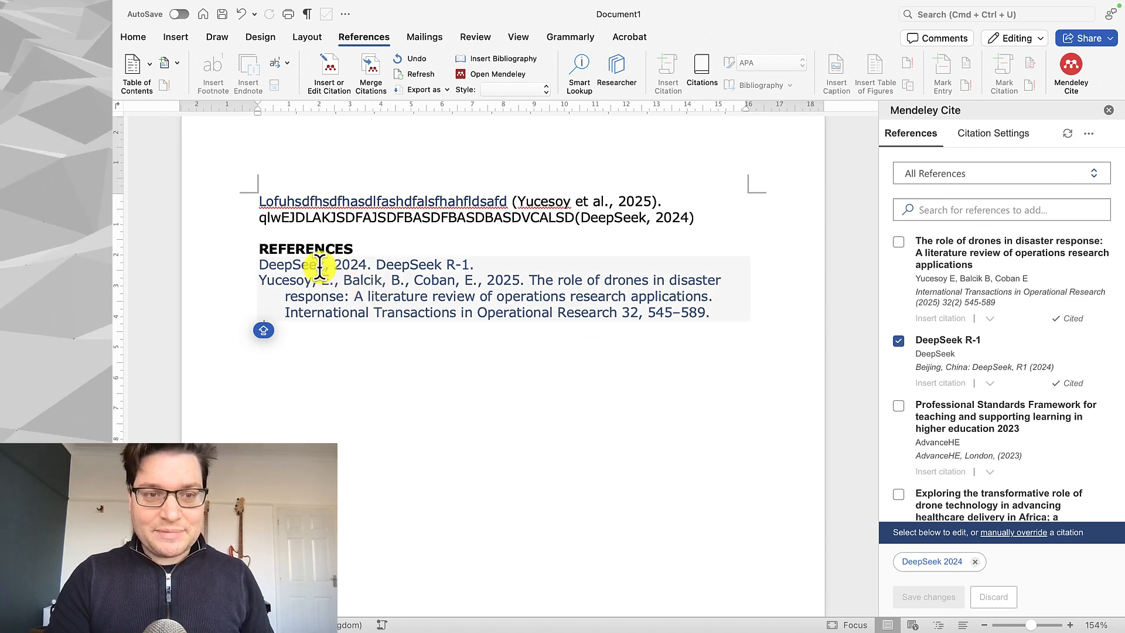
{"action": "left_click", "coordinate": [688, 412]}
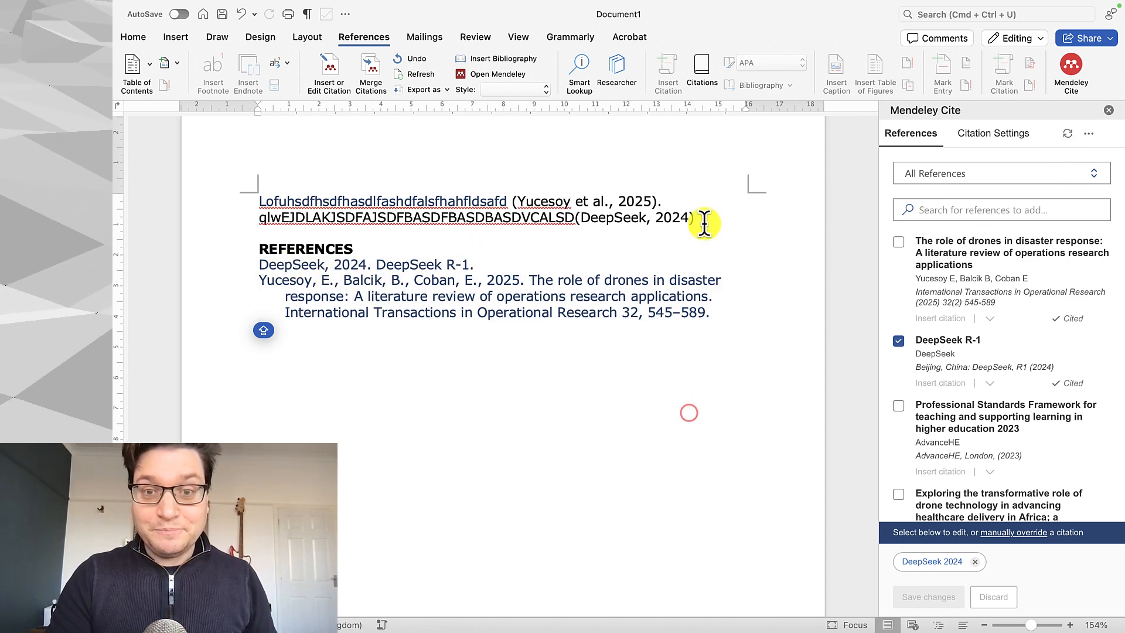
{"action": "left_click", "coordinate": [707, 218]}
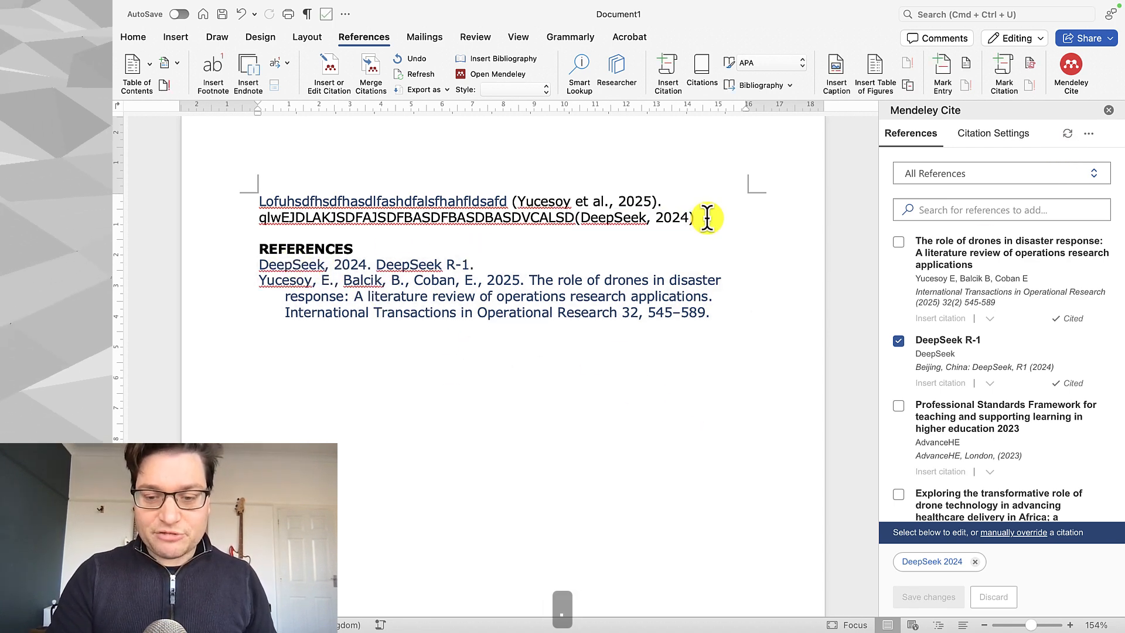
{"action": "key", "text": "Caps_Lock"}
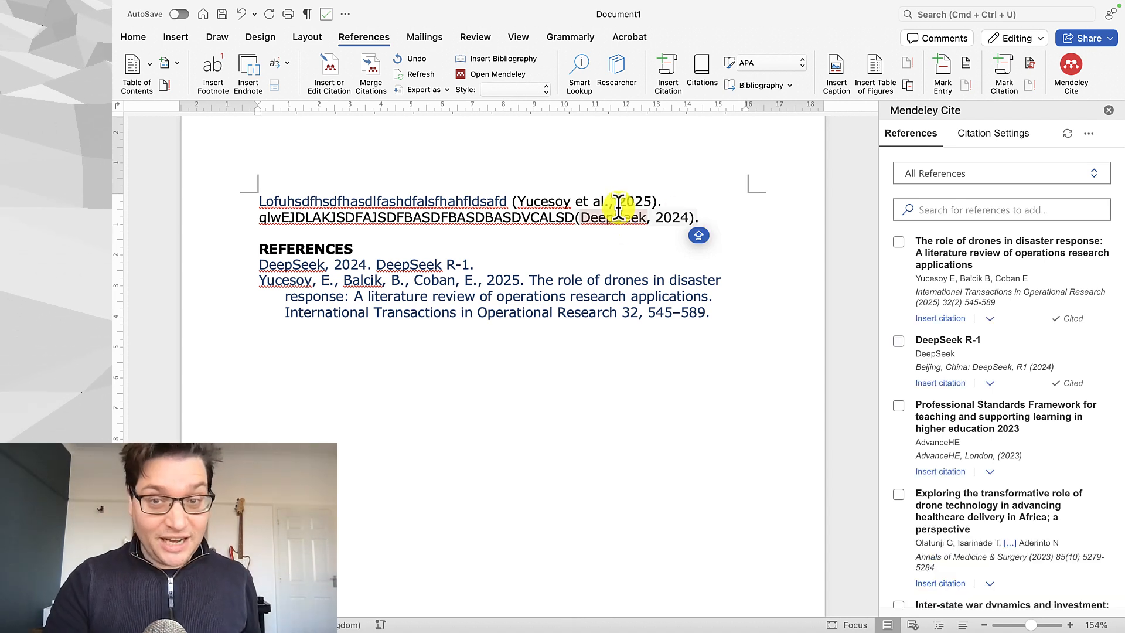
- Change the document's citation style to IEEE in the Mendeley Cite settings
{"action": "left_click", "coordinate": [1020, 132]}
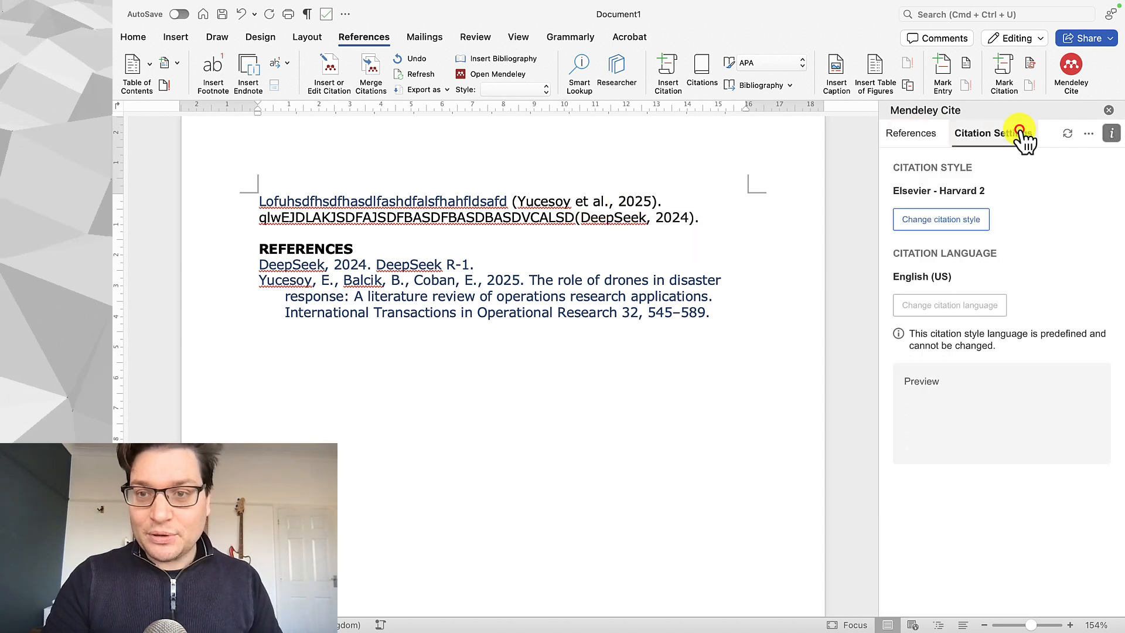
{"action": "left_click", "coordinate": [967, 222]}
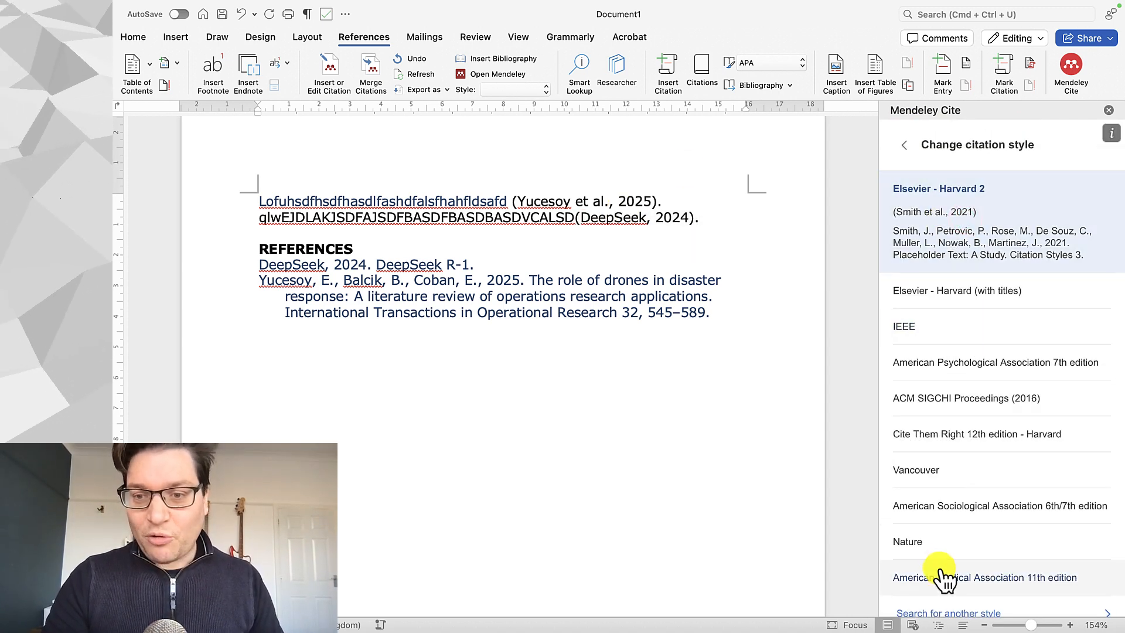
{"action": "scroll", "coordinate": [944, 520], "scroll_direction": "down", "scroll_amount": 2}
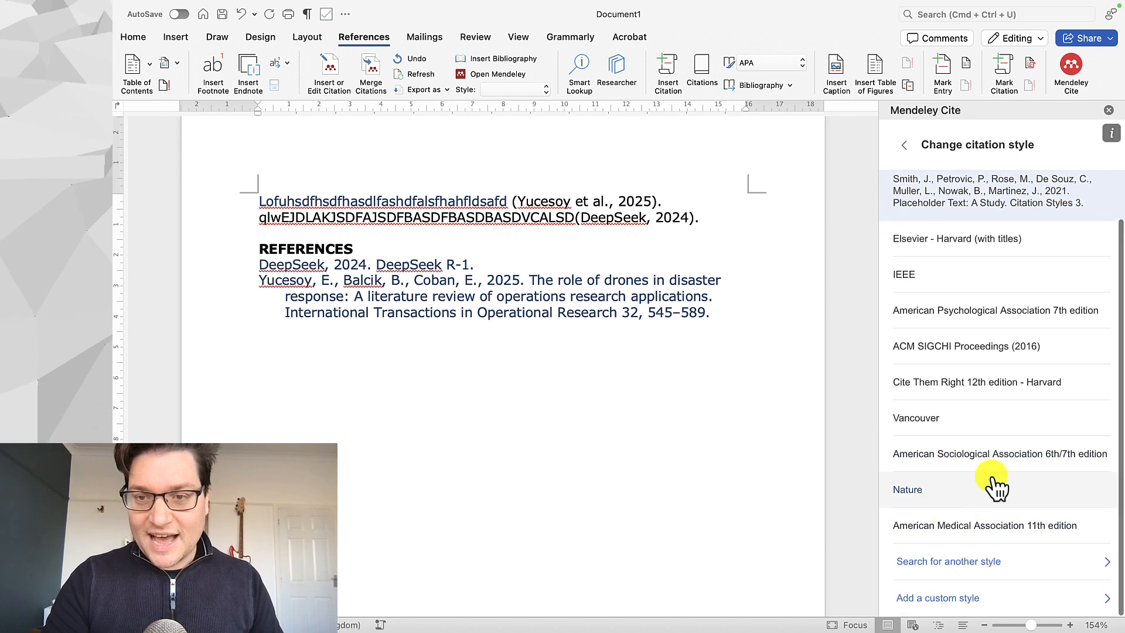
{"action": "left_click", "coordinate": [938, 276]}
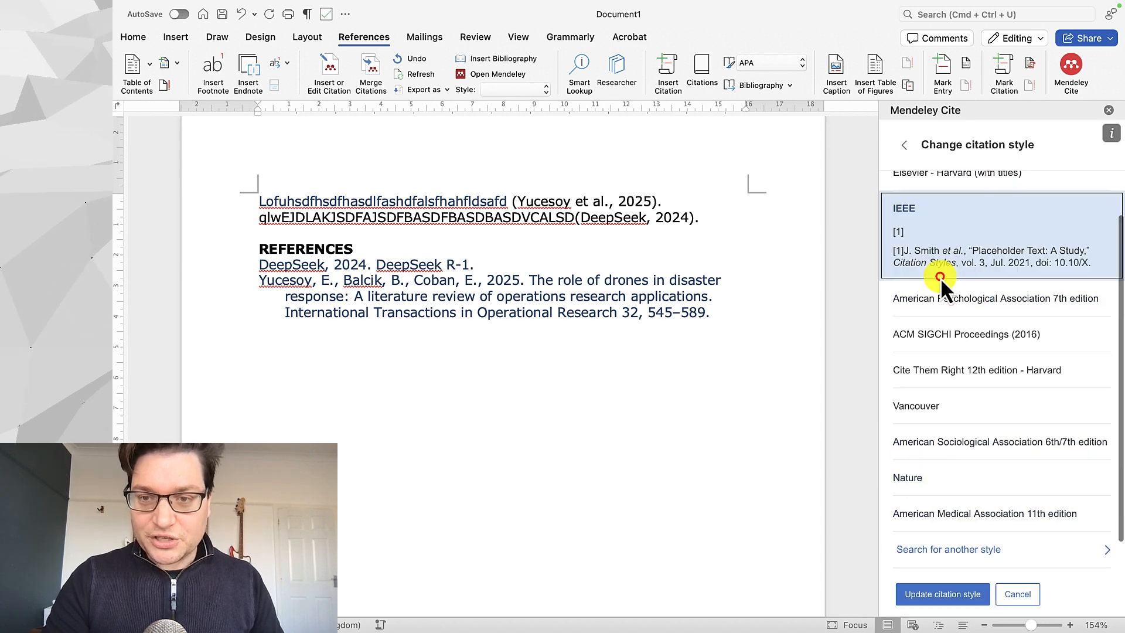
{"action": "left_click", "coordinate": [961, 593]}
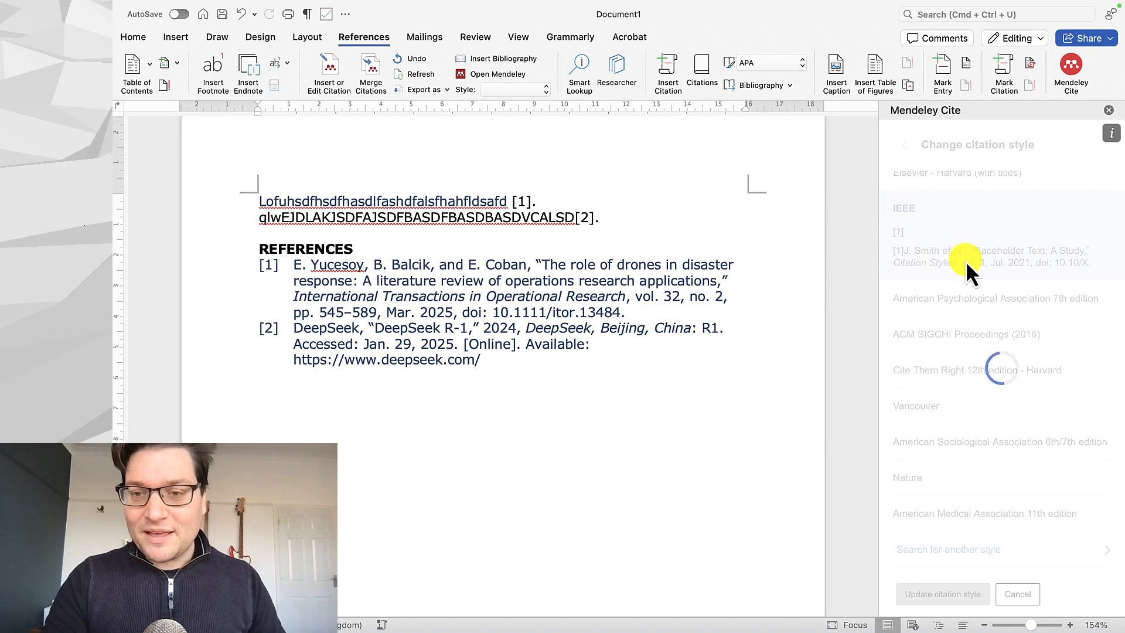
- Switch the document's citation style back to Elsevier - Harvard 2
{"action": "left_click", "coordinate": [945, 223]}
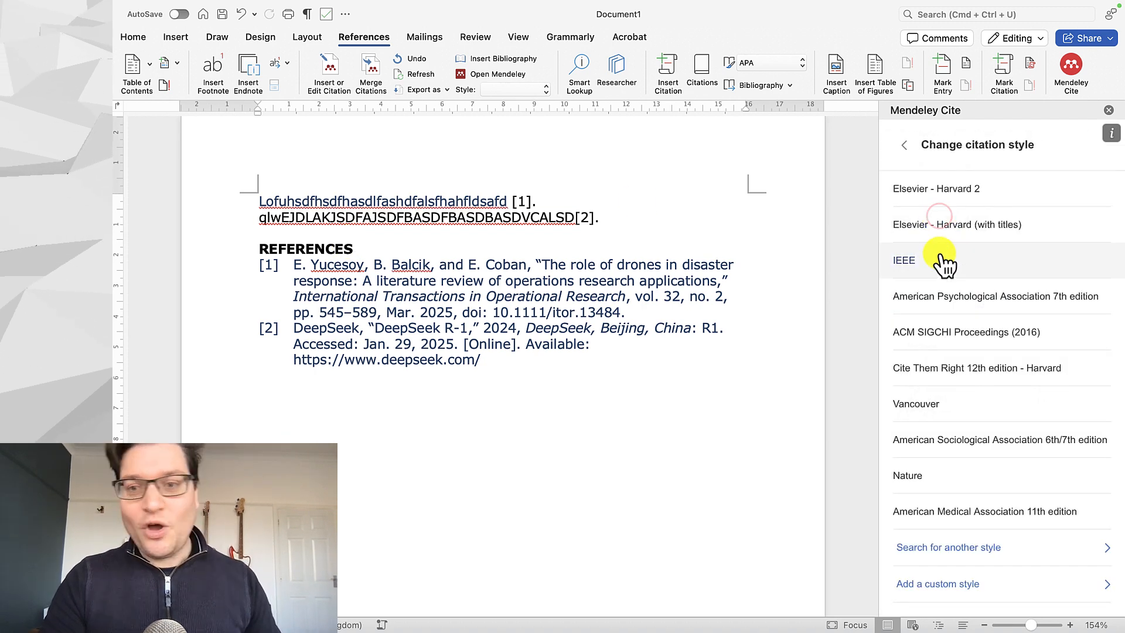
{"action": "left_click", "coordinate": [972, 196]}
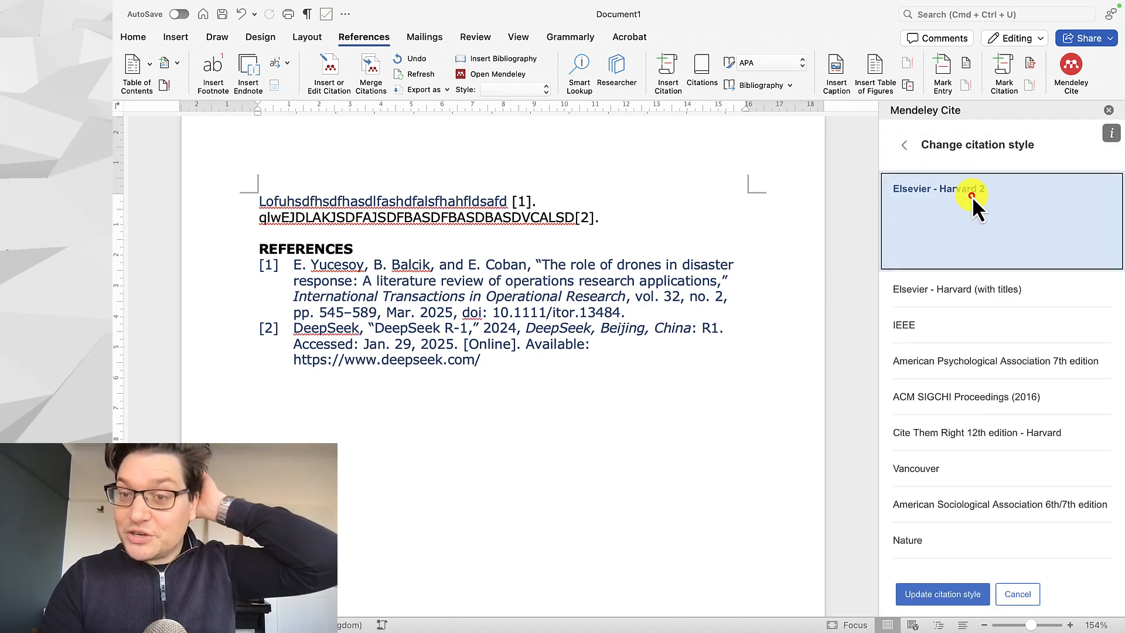
{"action": "left_click", "coordinate": [945, 594]}
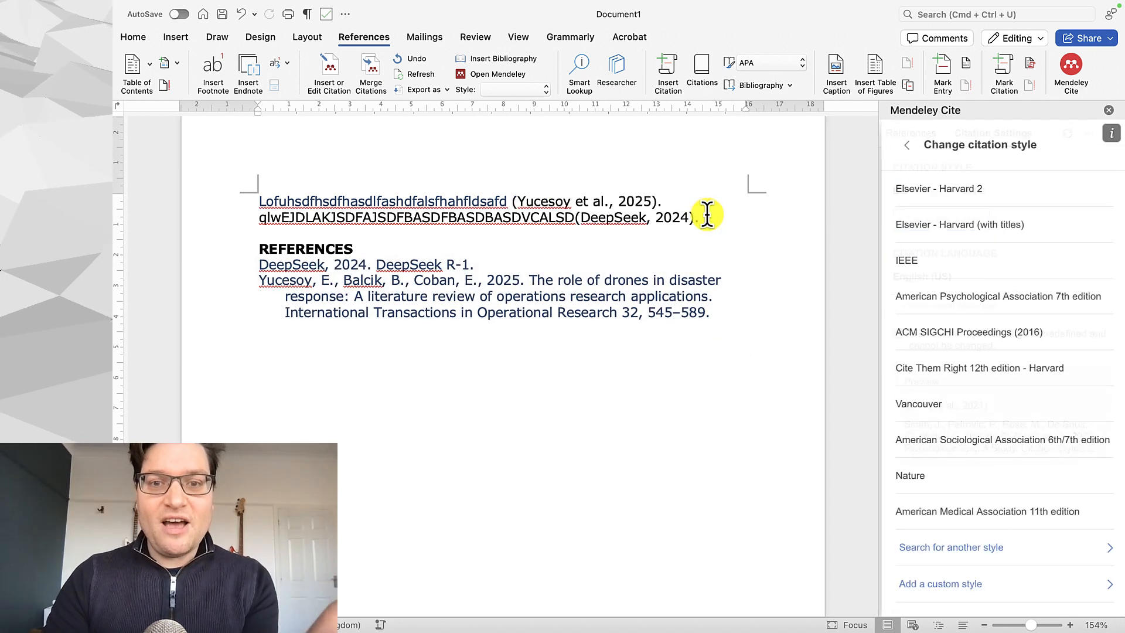
- Add a new empty line between the second sentence and the REFERENCES heading, and return to the Mendeley Cite reference list
{"action": "left_click", "coordinate": [699, 254]}
{"action": "left_click", "coordinate": [713, 228]}
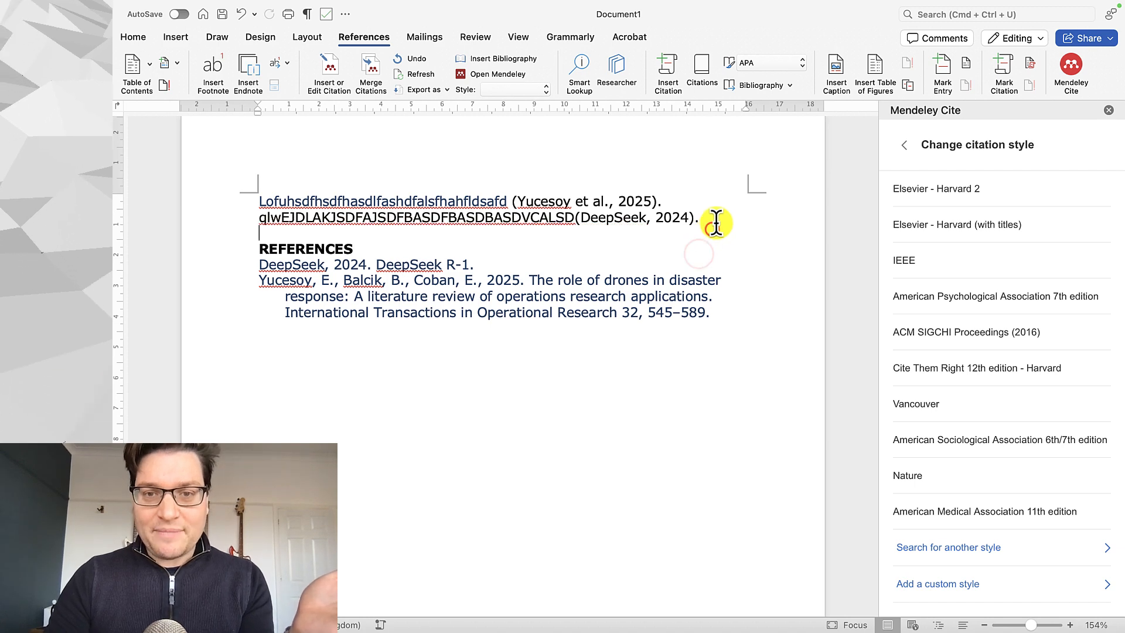
{"action": "key", "text": "Return"}
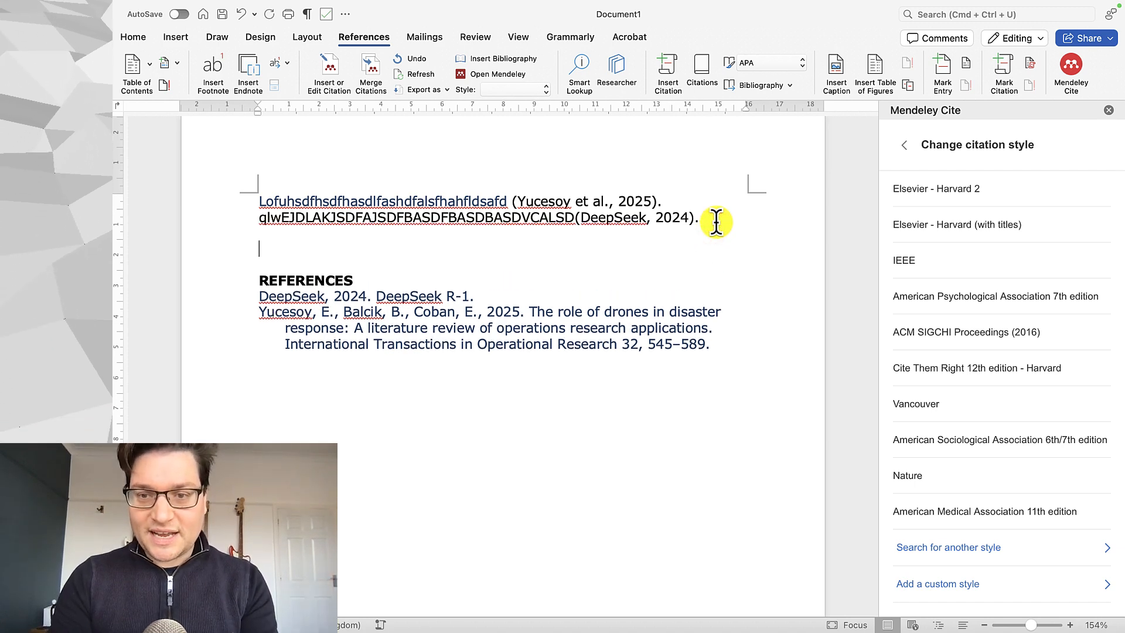
{"action": "left_click", "coordinate": [904, 146]}
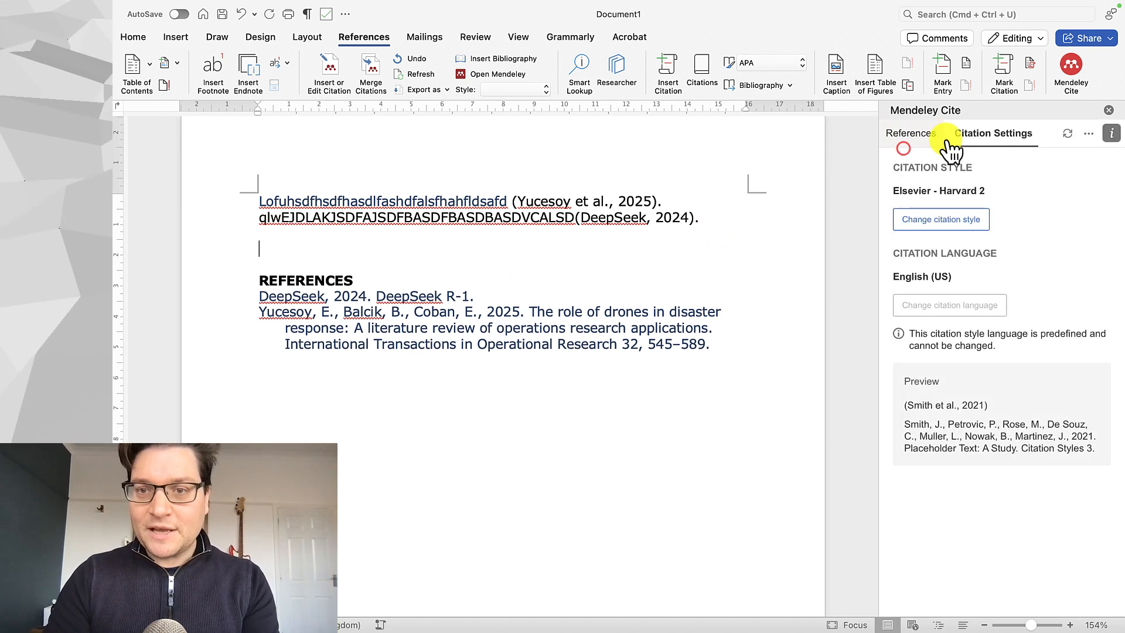
{"action": "left_click", "coordinate": [909, 136]}
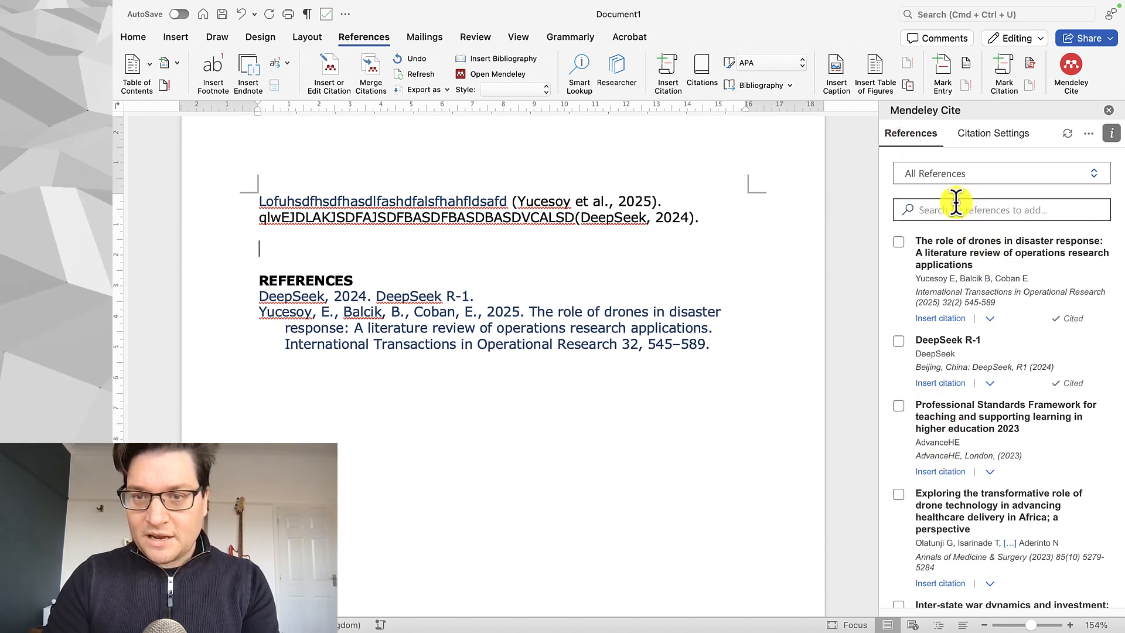
{"action": "left_click", "coordinate": [356, 252]}
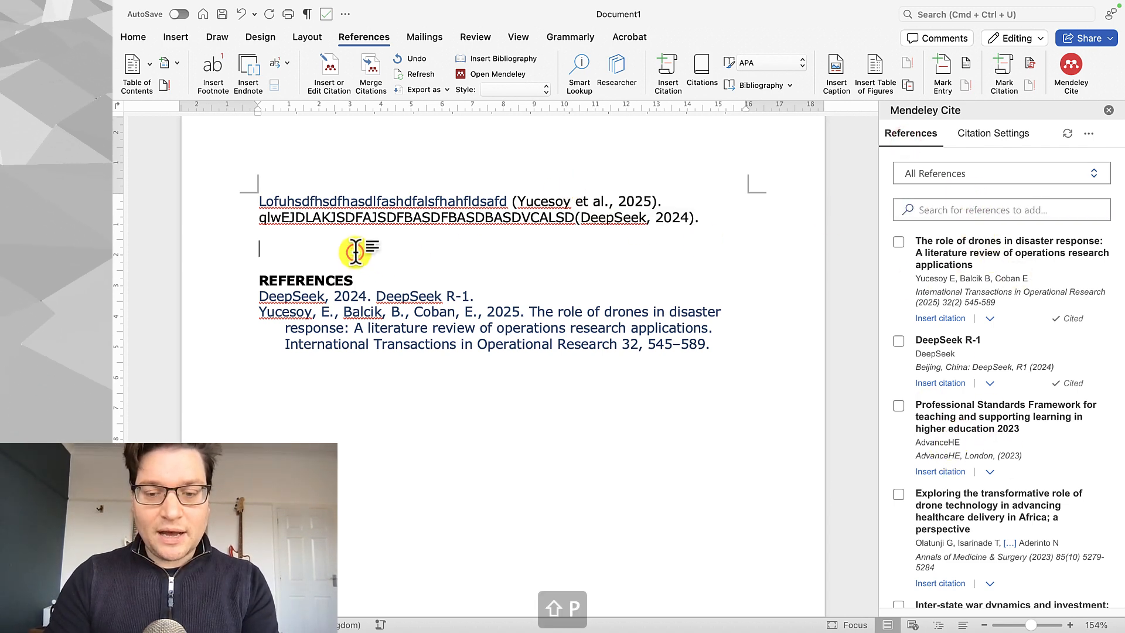
{"action": "type", "text": "Pa"}
{"action": "key", "text": "BackSpace"}
{"action": "key", "text": "BackSpace"}
{"action": "key", "text": "BackSpace"}
{"action": "key", "text": "BackSpace"}
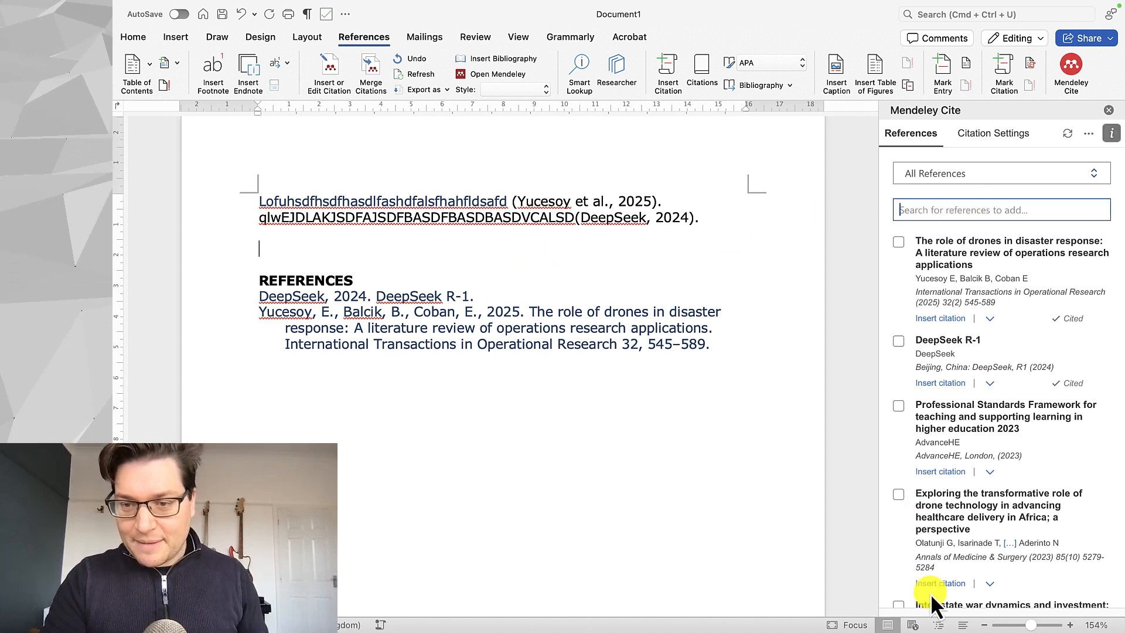
- Select the reference "Exploring the transformative role of drone technology in advancing healthcare delivery in Africa" and set its citation to display as Author (Year)
{"action": "left_click", "coordinate": [900, 494]}
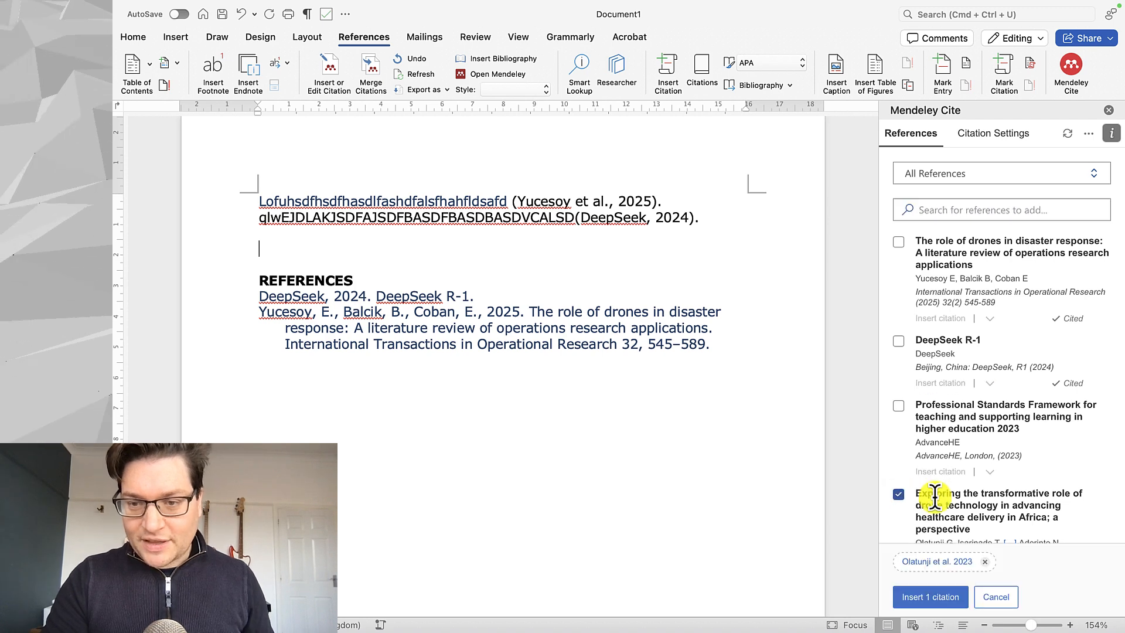
{"action": "scroll", "coordinate": [934, 494], "scroll_direction": "down", "scroll_amount": 2}
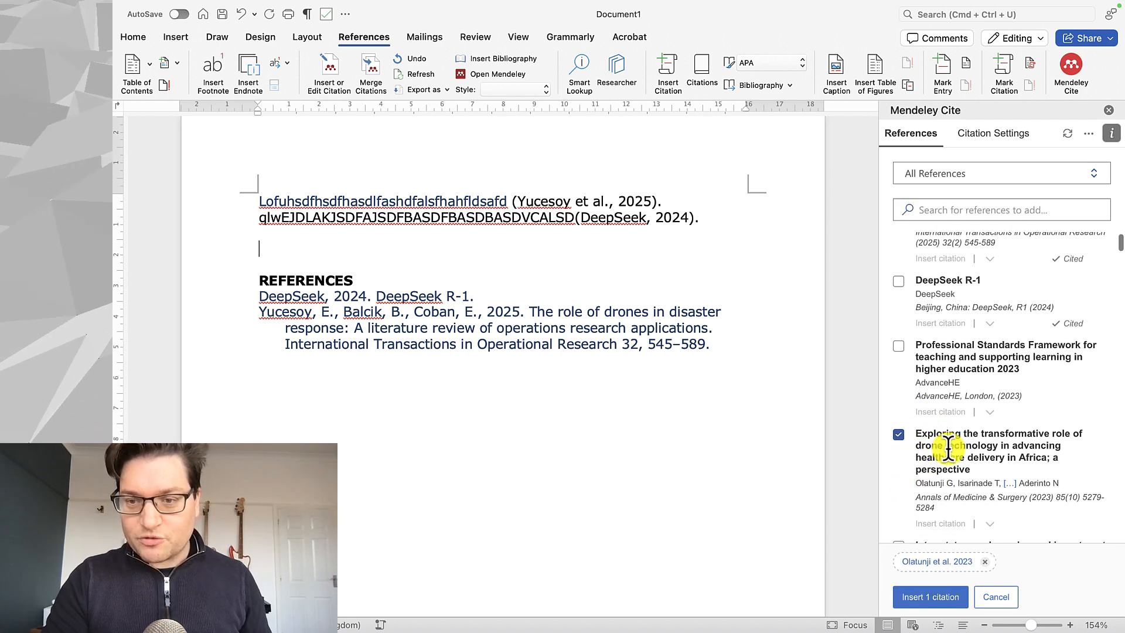
{"action": "left_click", "coordinate": [944, 556]}
{"action": "left_click", "coordinate": [947, 362]}
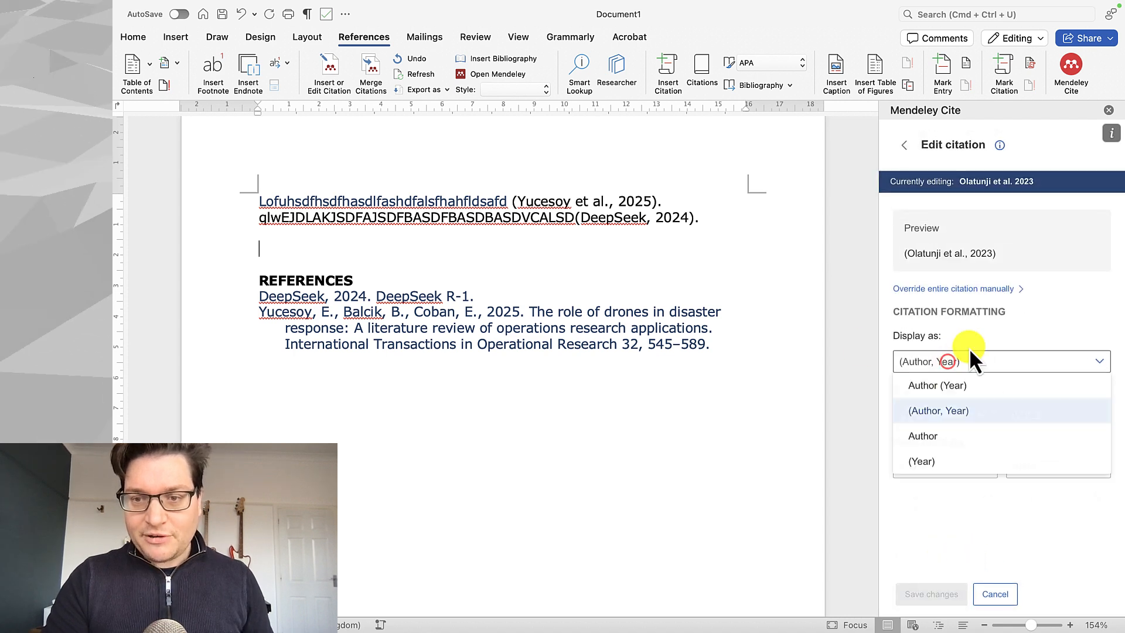
{"action": "left_click", "coordinate": [961, 387]}
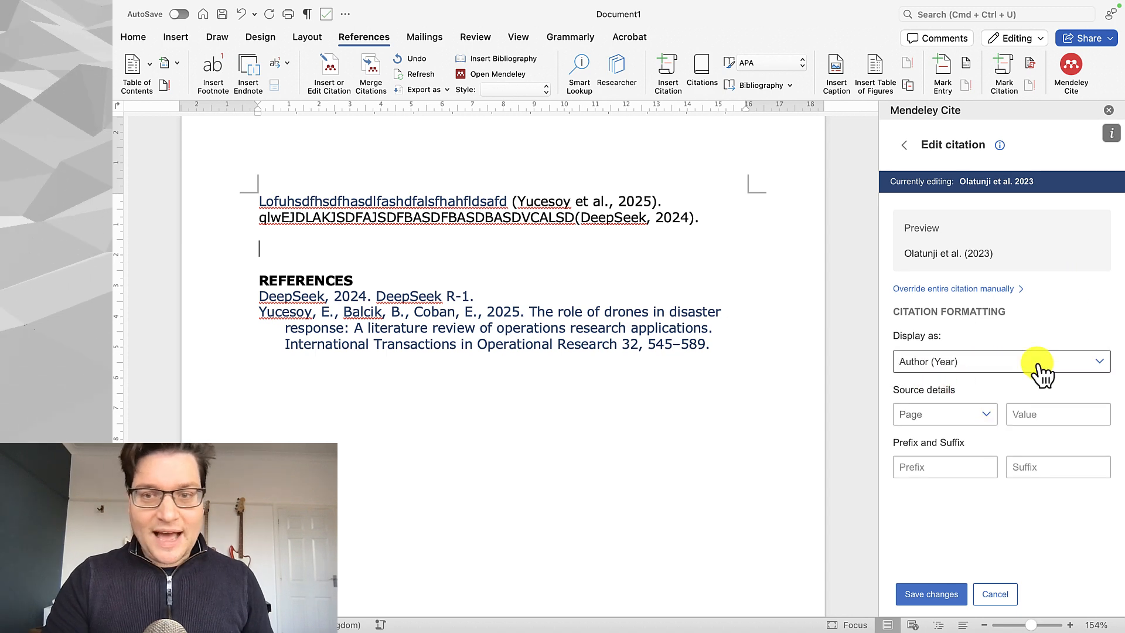
{"action": "left_click", "coordinate": [923, 595]}
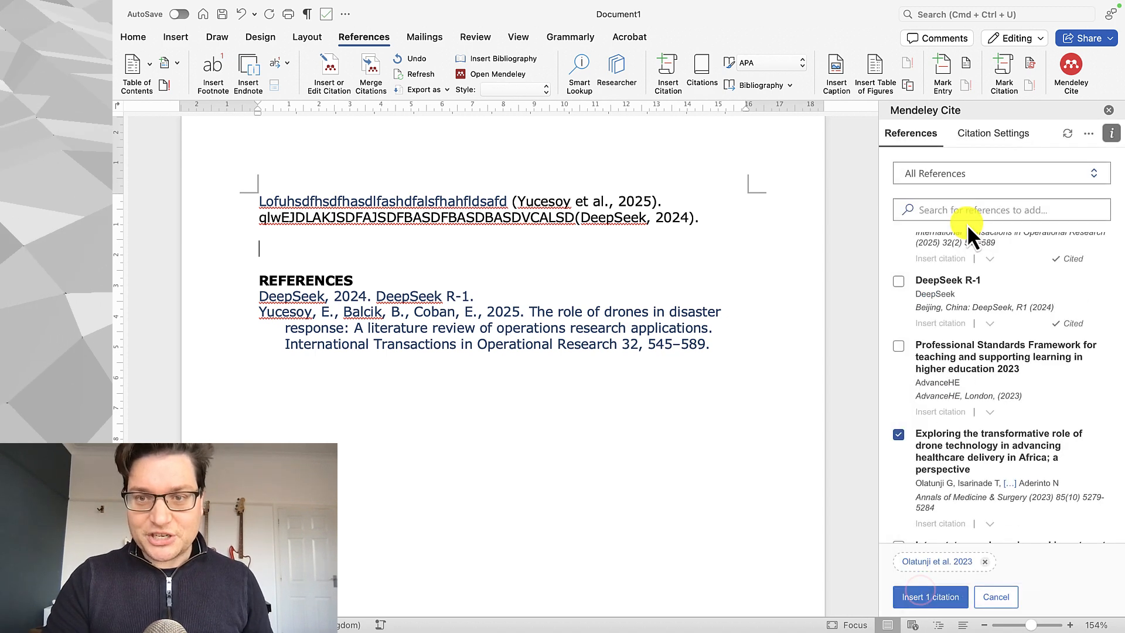
- Insert the Author (Year) citation for the African drone healthcare reference and follow it with "says sdfjasjdfasdfasdfjawfawfnj"
{"action": "left_click", "coordinate": [942, 597]}
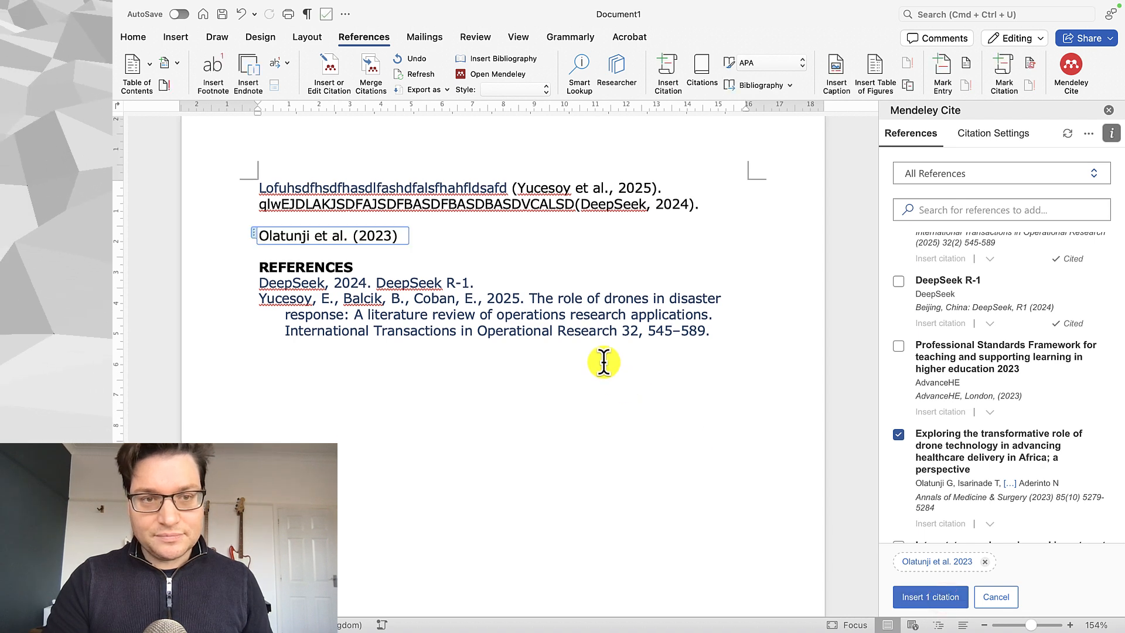
{"action": "key", "text": "Right"}
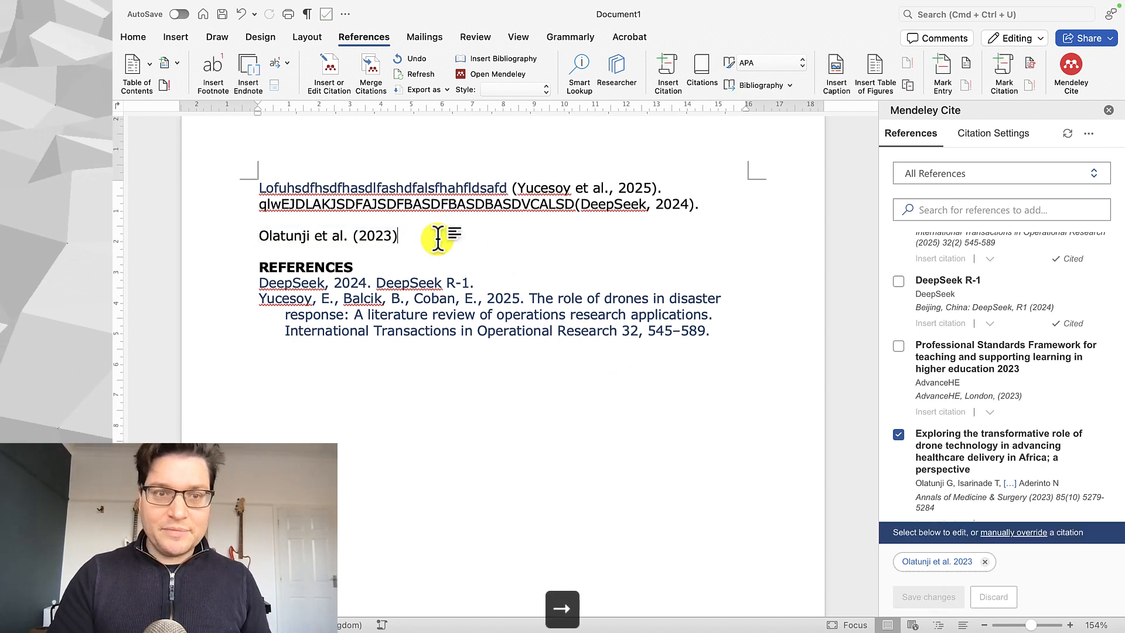
{"action": "type", "text": "dasdf"}
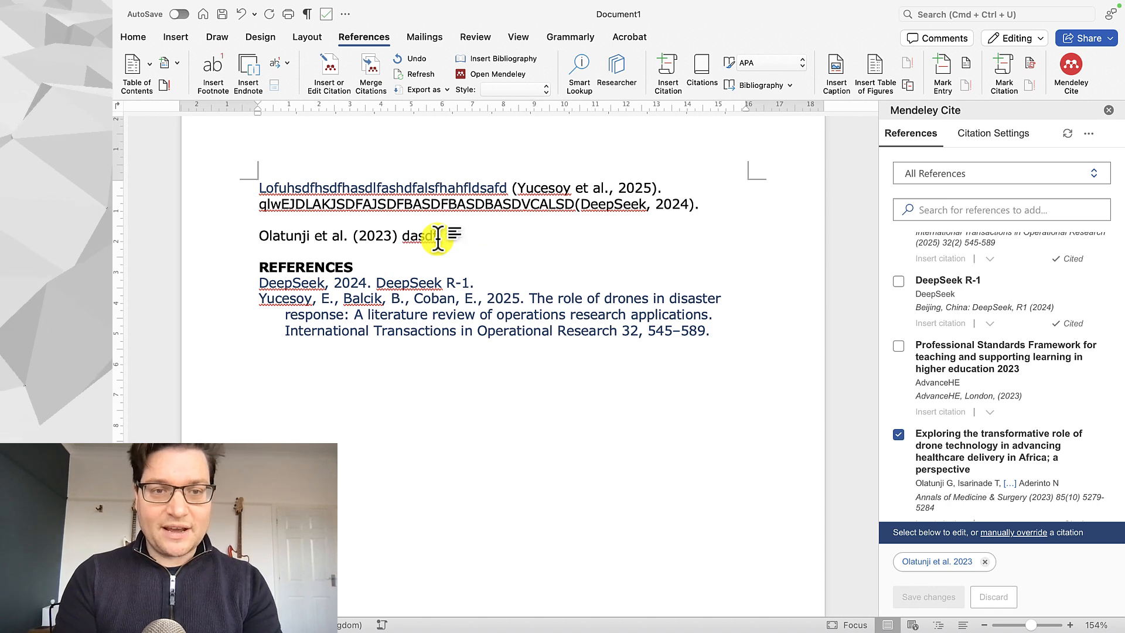
{"action": "type", "text": "says sdfjasjdf"}
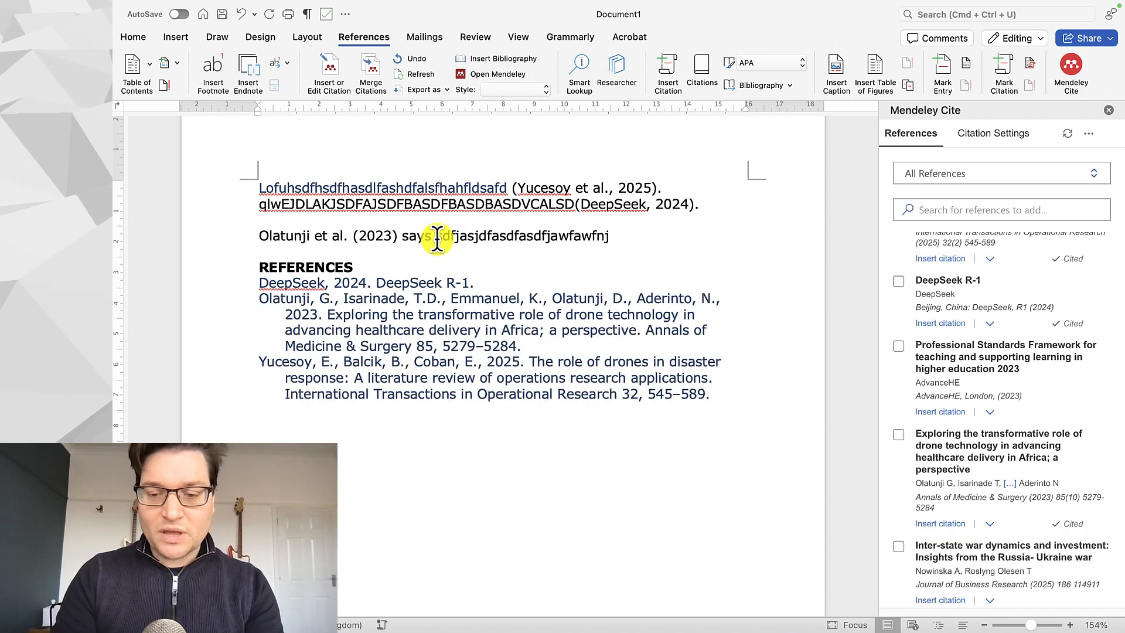
- Enclose the nonsense text after "says" in double quotation marks, end it with a full stop and italicise the quotation
{"action": "key", "text": "BackSpace"}
{"action": "type", "text": "\""}
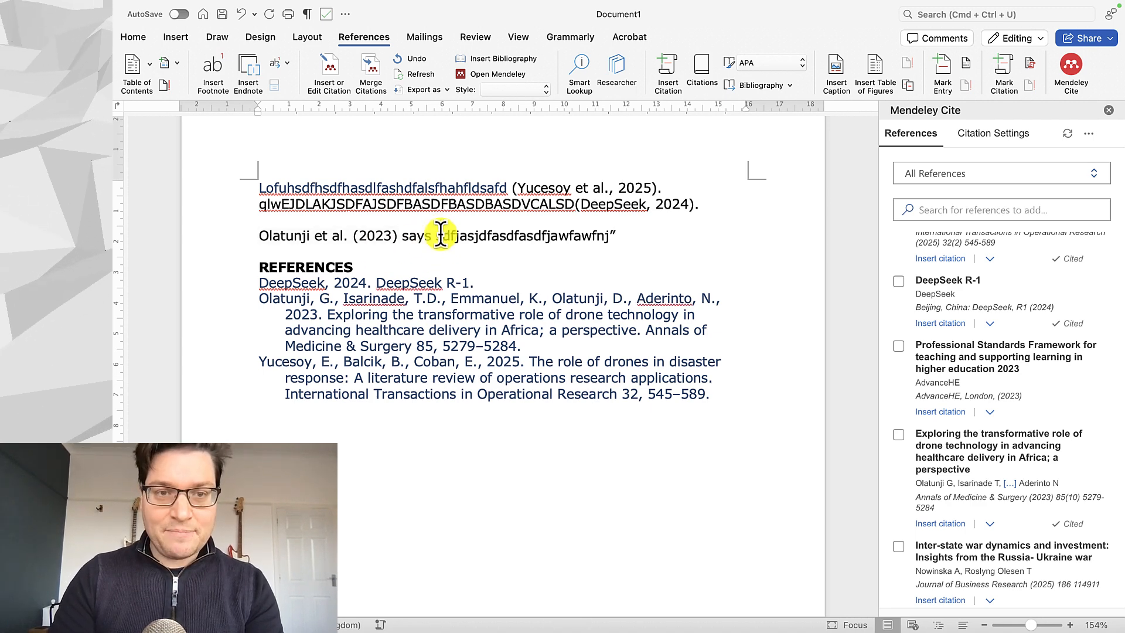
{"action": "type", "text": "\""}
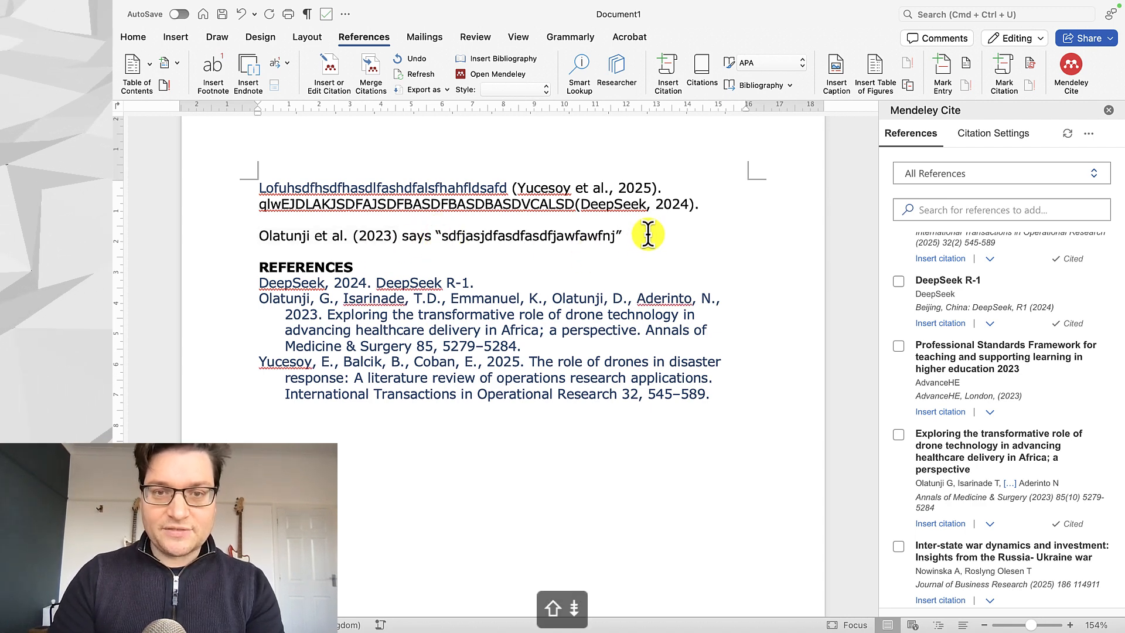
{"action": "left_click_drag", "start_coordinate": [647, 234], "coordinate": [434, 234]}
{"action": "key", "text": "super+i"}
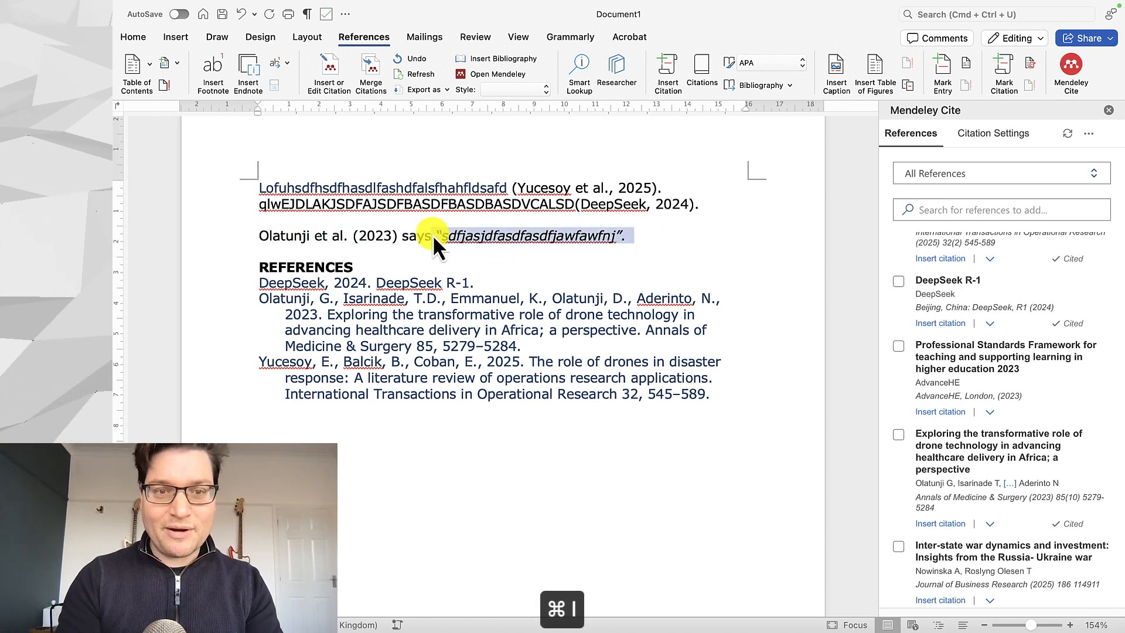
{"action": "left_click", "coordinate": [413, 238]}
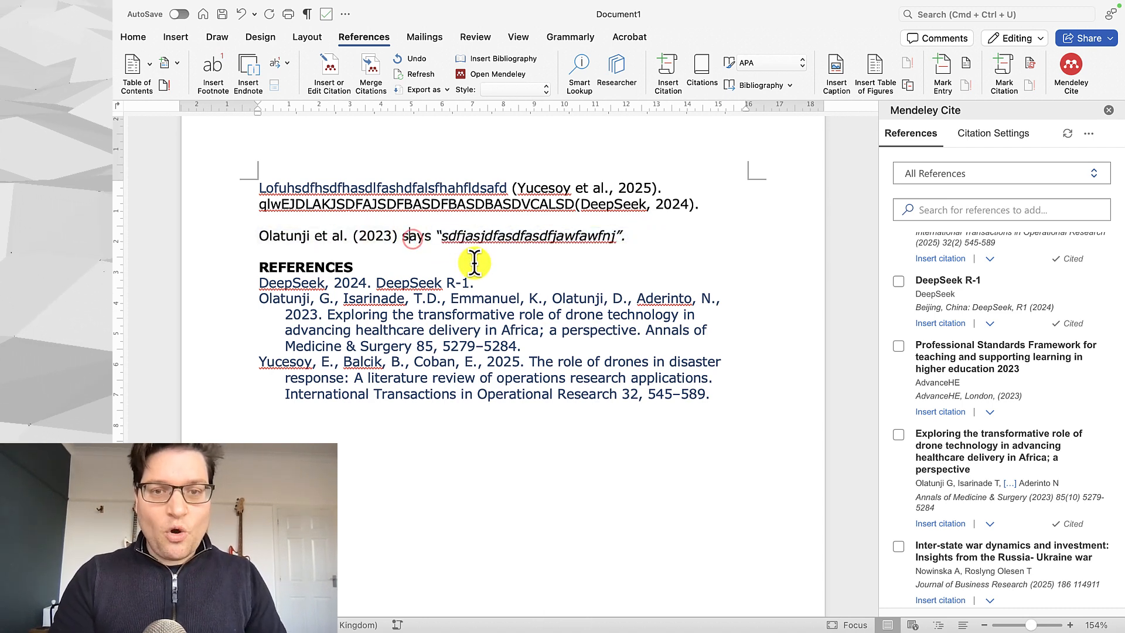
- Add page 134 as the source detail of the Author (Year) citation and save the change
{"action": "left_click", "coordinate": [369, 242]}
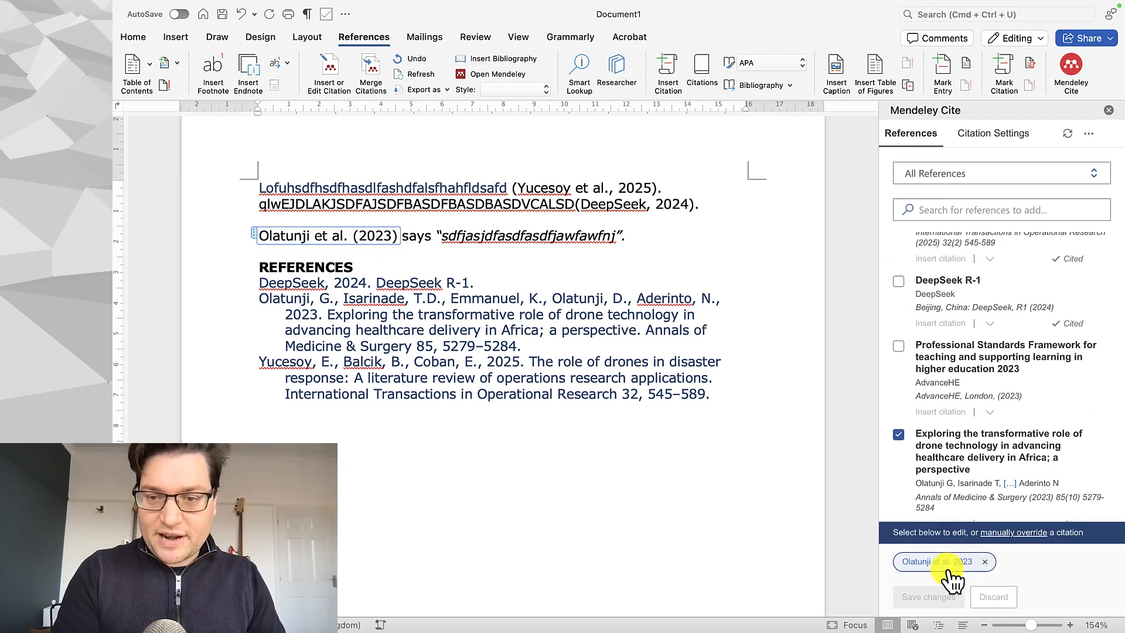
{"action": "left_click", "coordinate": [946, 562]}
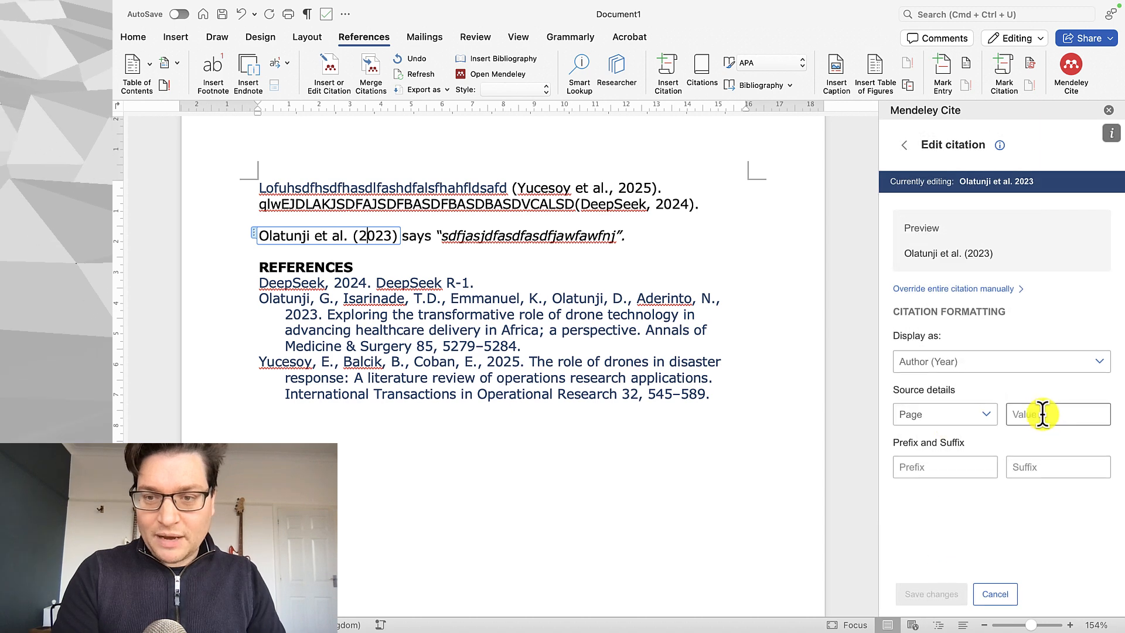
{"action": "type", "text": "134"}
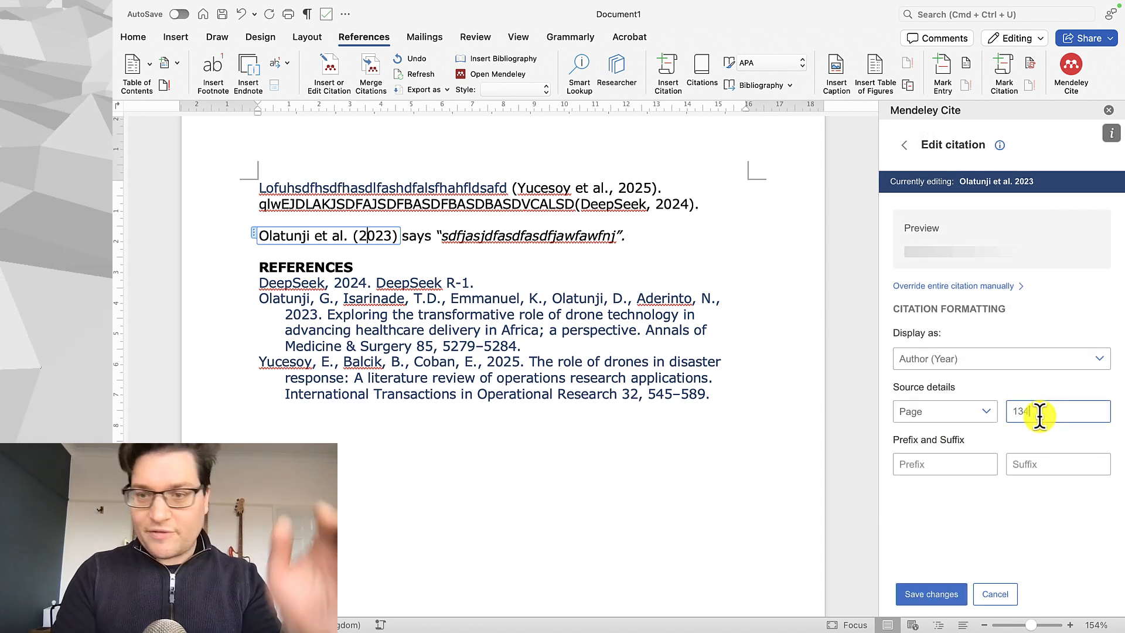
{"action": "left_click", "coordinate": [932, 595]}
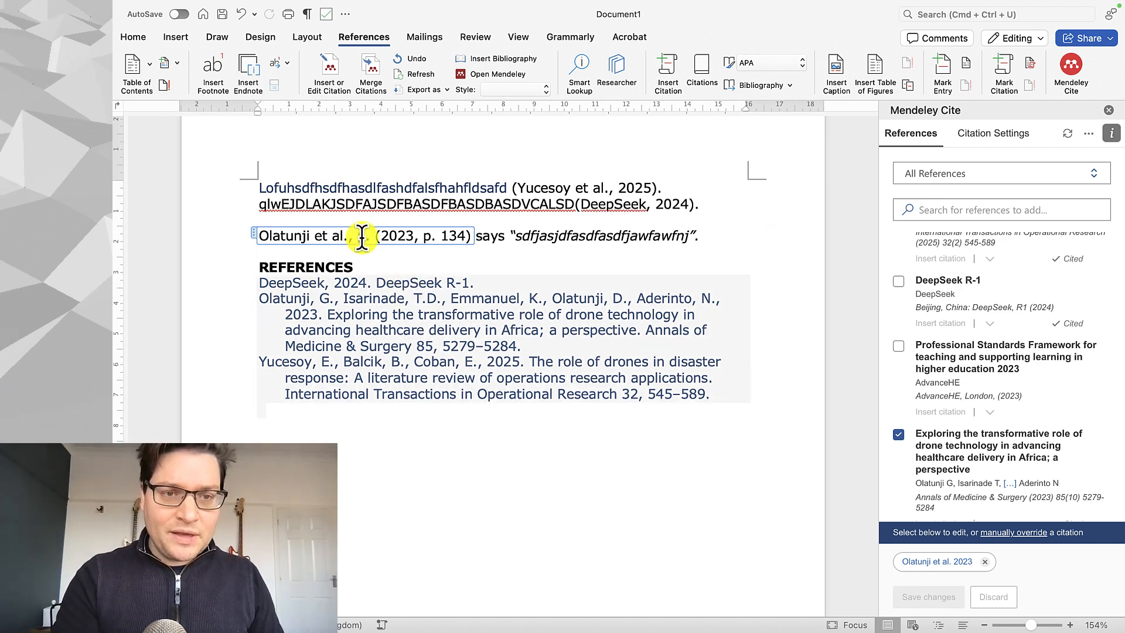
{"action": "left_click", "coordinate": [452, 435]}
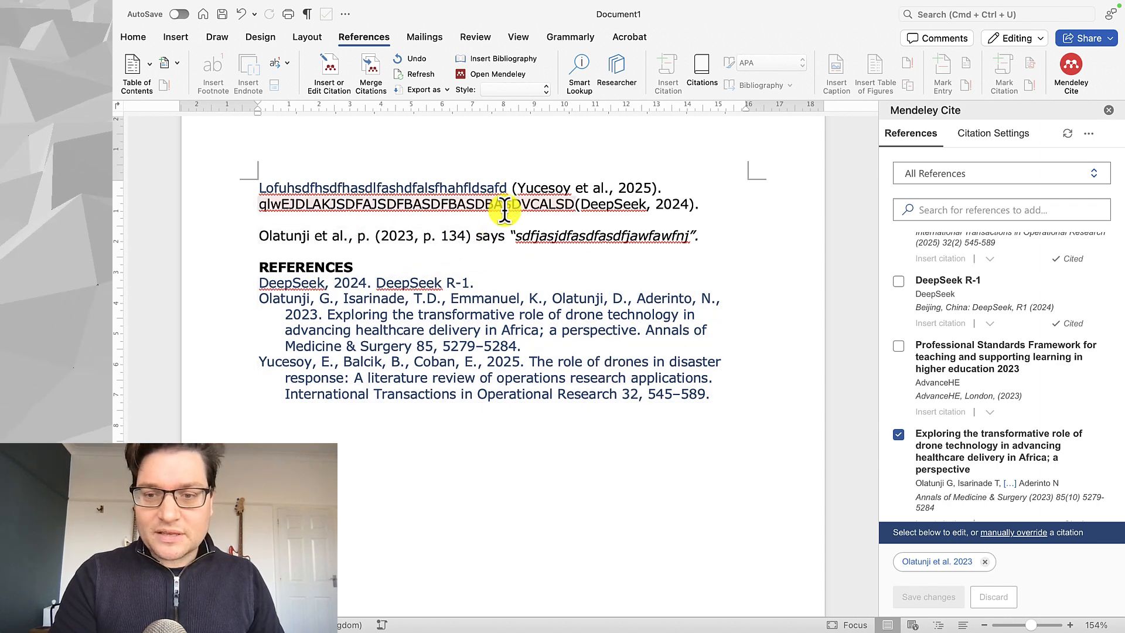
- Try to remove the page number from the citation's source details and refresh the references
{"action": "left_click", "coordinate": [954, 562]}
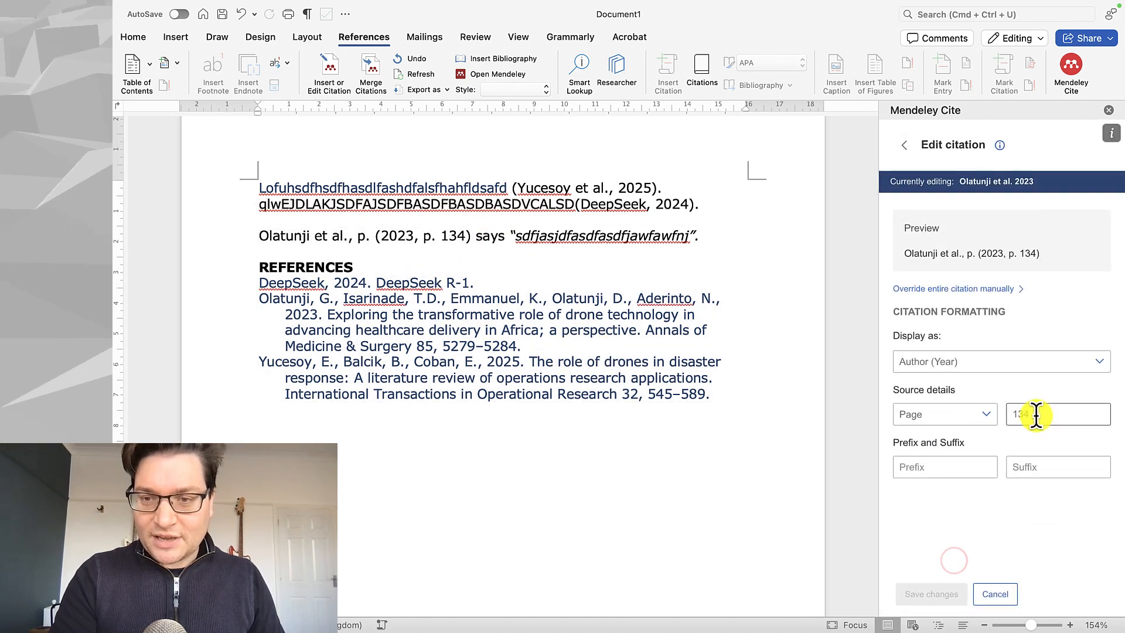
{"action": "key", "text": "BackSpace"}
{"action": "left_click", "coordinate": [937, 595]}
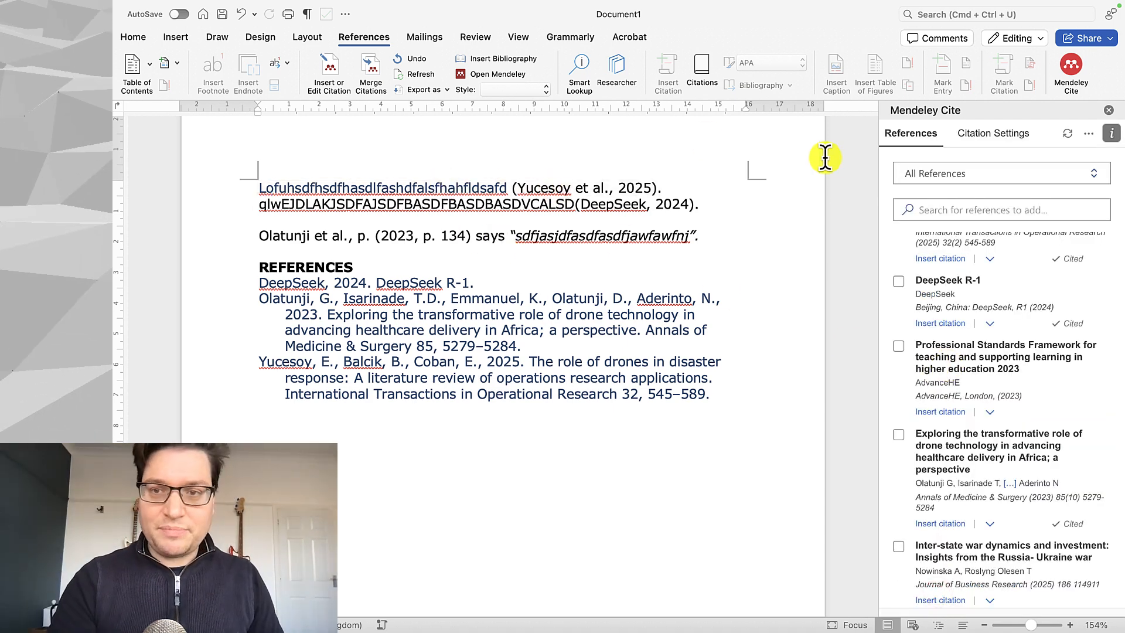
{"action": "left_click", "coordinate": [1070, 130]}
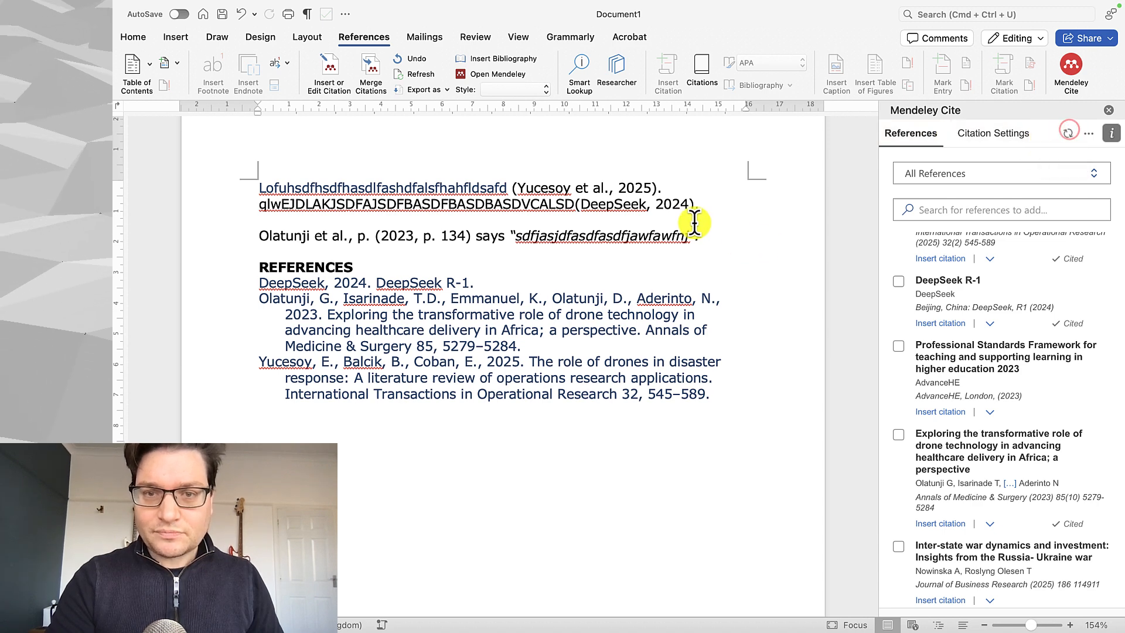
{"action": "left_click", "coordinate": [734, 236]}
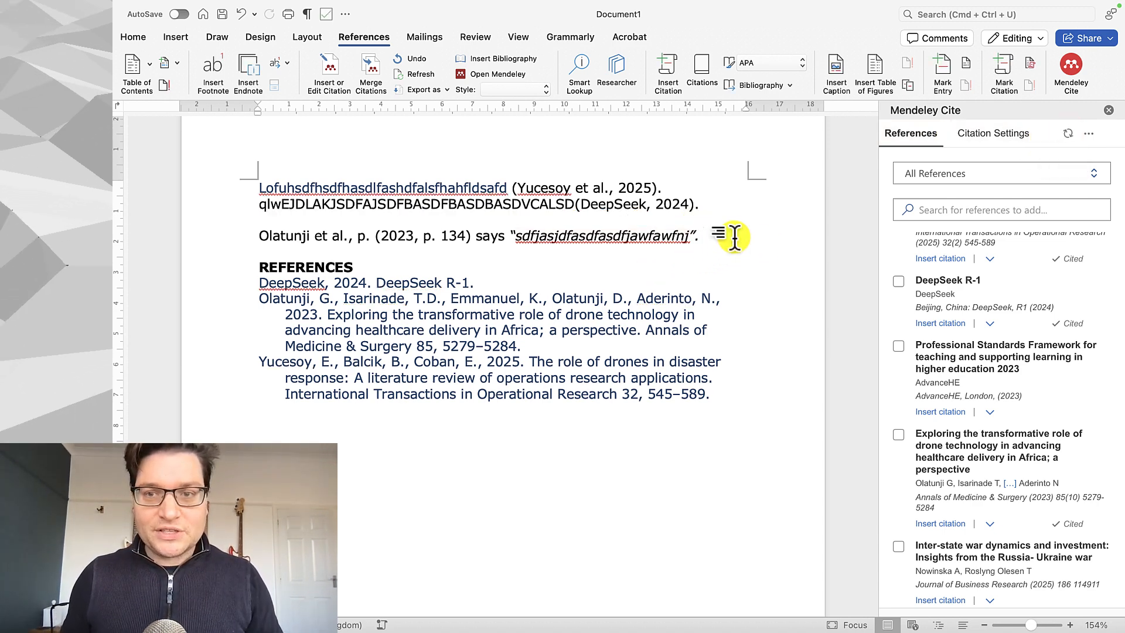
- Clear the page value in the source details of the citation before "says", save, and leave the citation
{"action": "left_click", "coordinate": [439, 236]}
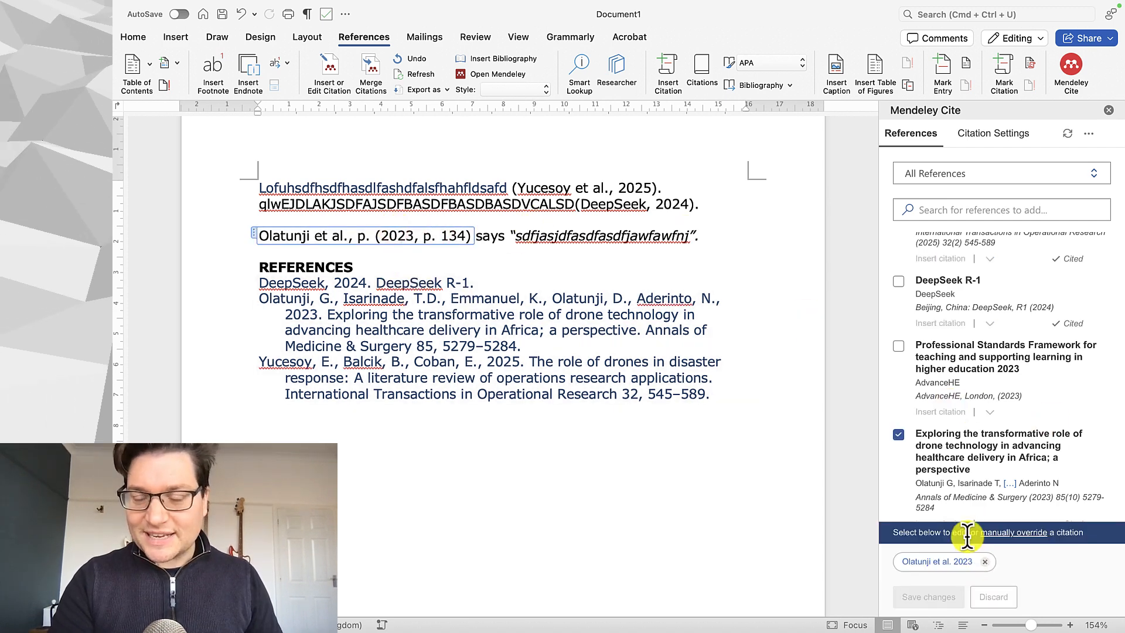
{"action": "left_click", "coordinate": [940, 563]}
{"action": "left_click", "coordinate": [1019, 411]}
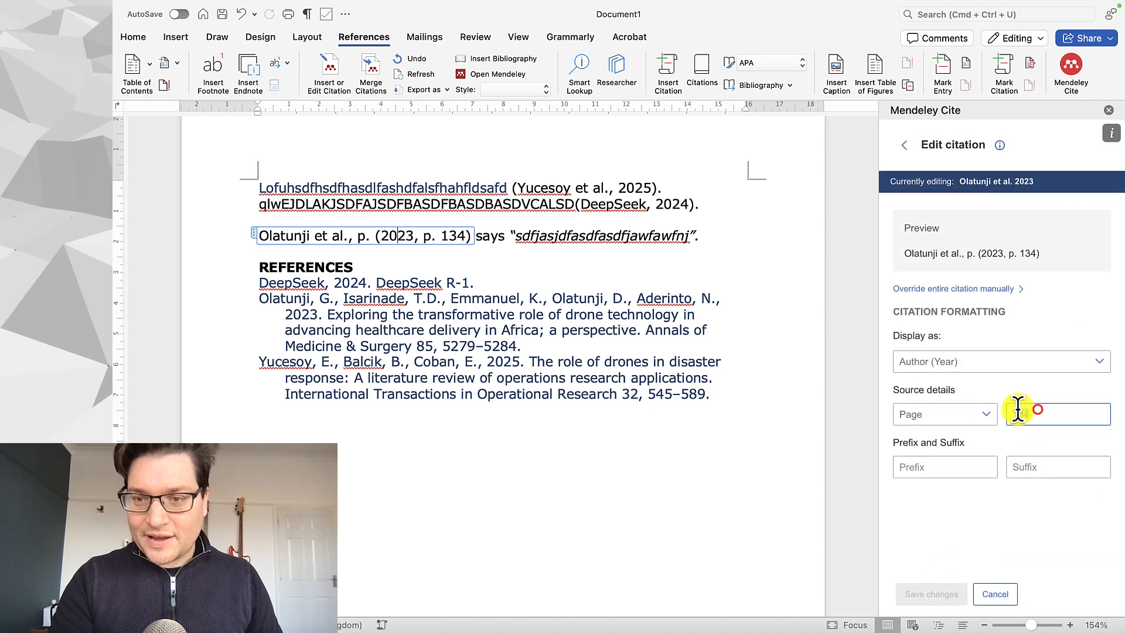
{"action": "key", "text": "BackSpace"}
{"action": "key", "text": "BackSpace"}
{"action": "key", "text": "BackSpace"}
{"action": "left_click", "coordinate": [931, 594]}
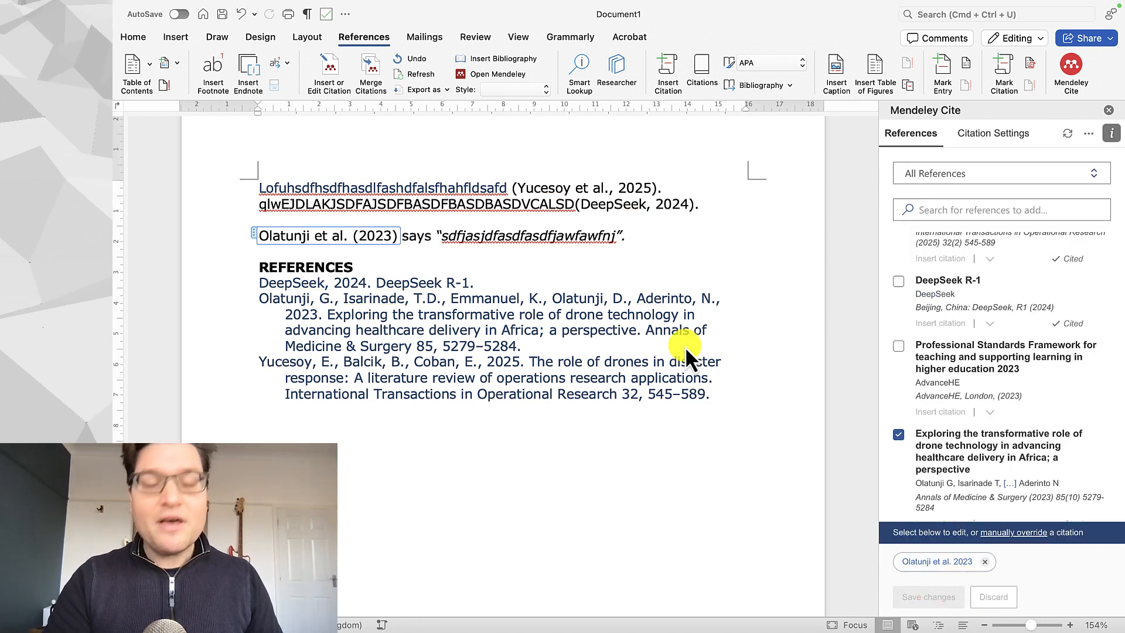
{"action": "left_click", "coordinate": [687, 280]}
{"action": "left_click", "coordinate": [653, 233]}
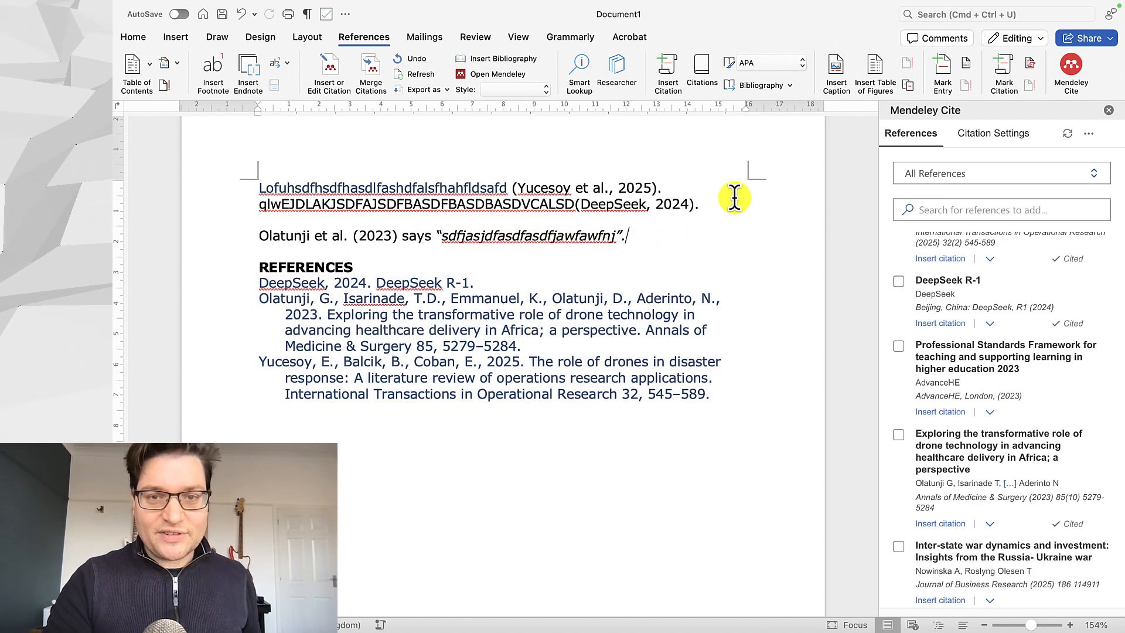
- Delete the sentence containing the DeepSeek citation and refresh Mendeley Cite to update the bibliography
{"action": "left_click_drag", "start_coordinate": [734, 205], "coordinate": [271, 210]}
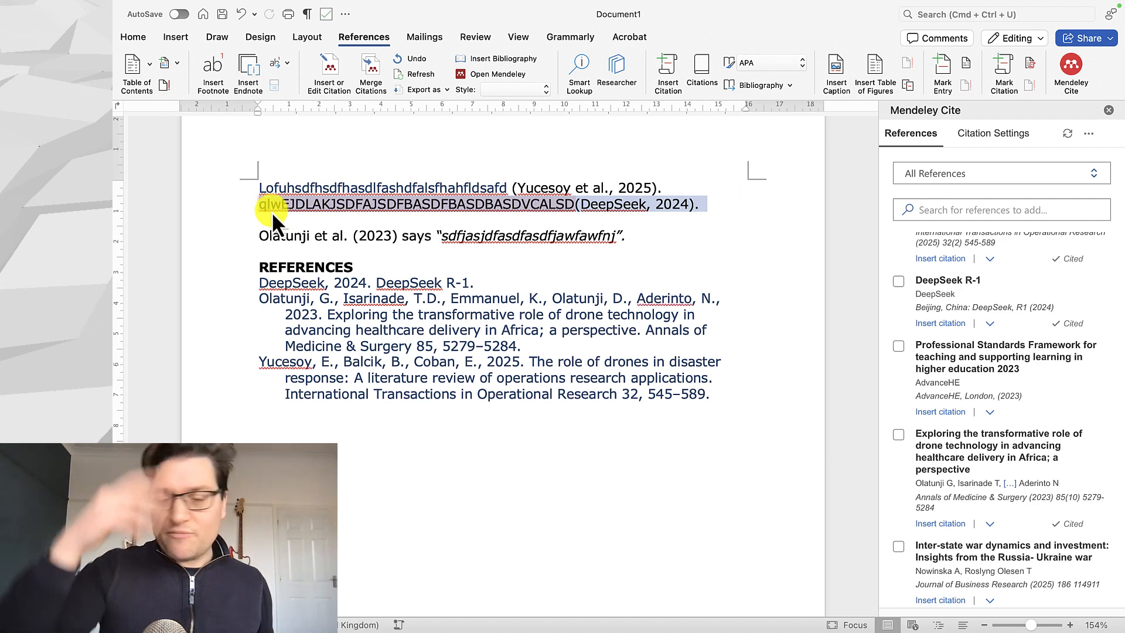
{"action": "key", "text": "BackSpace"}
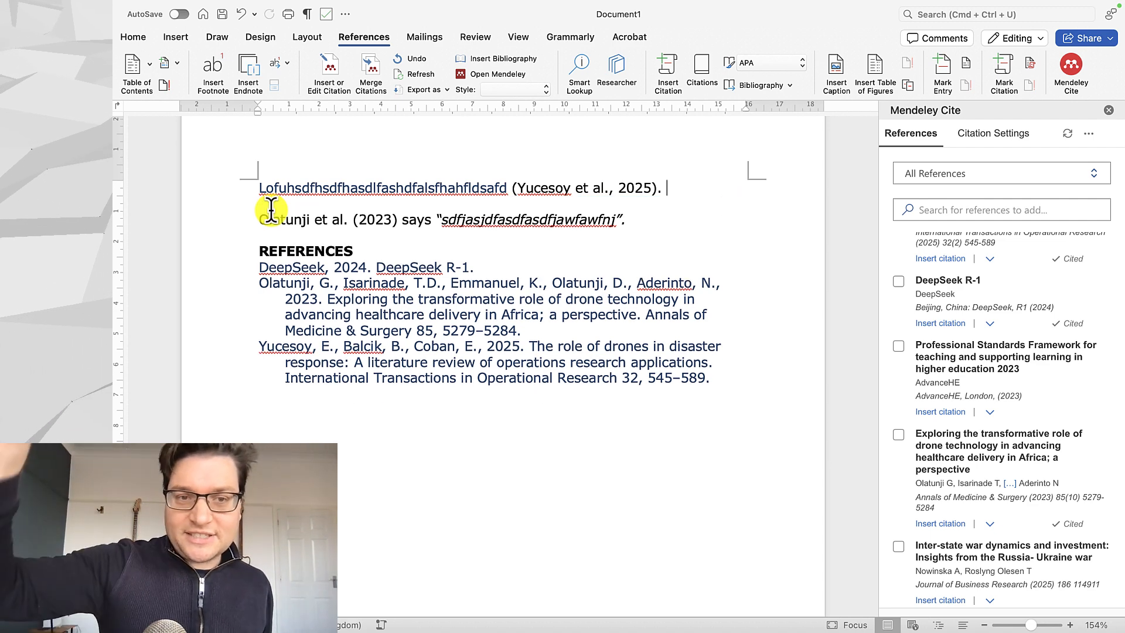
{"action": "left_click", "coordinate": [1067, 135]}
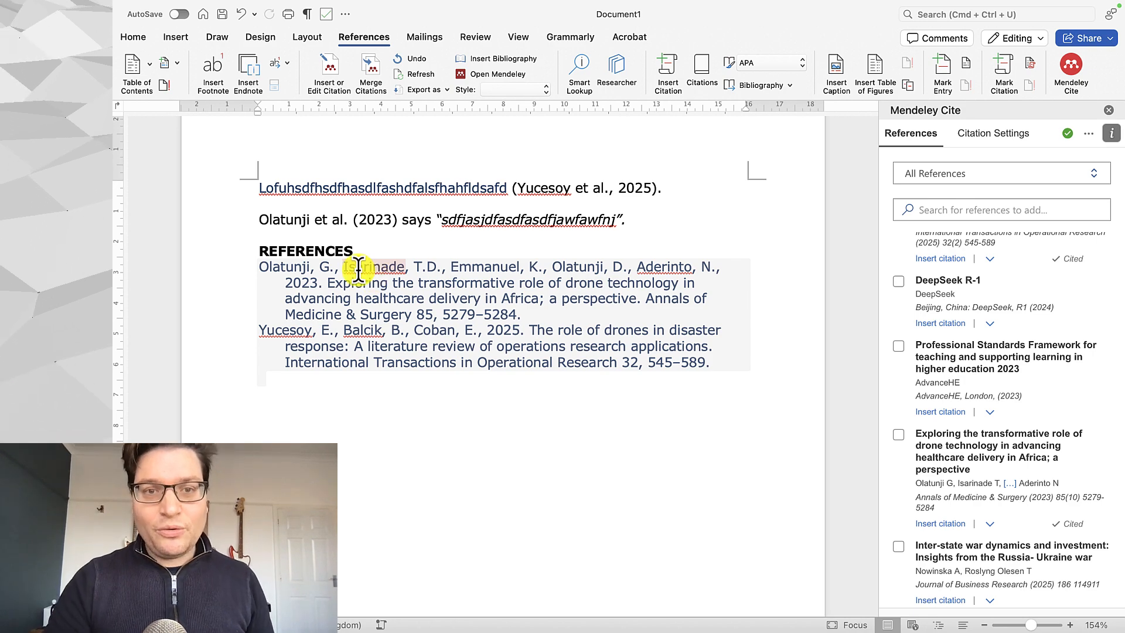
- Switch to Mendeley Reference Manager, search all references for "Fashion" and show the window in full screen
{"action": "key", "text": "ctrl+Left"}
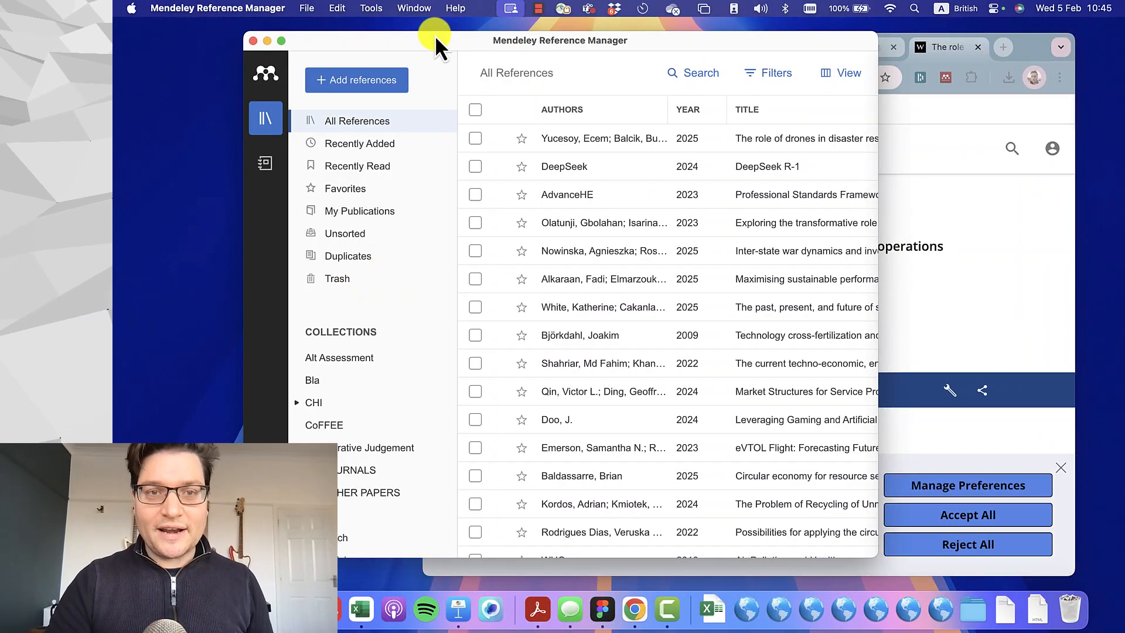
{"action": "left_click_drag", "start_coordinate": [435, 35], "coordinate": [339, 46]}
{"action": "key", "text": "ctrl+Right"}
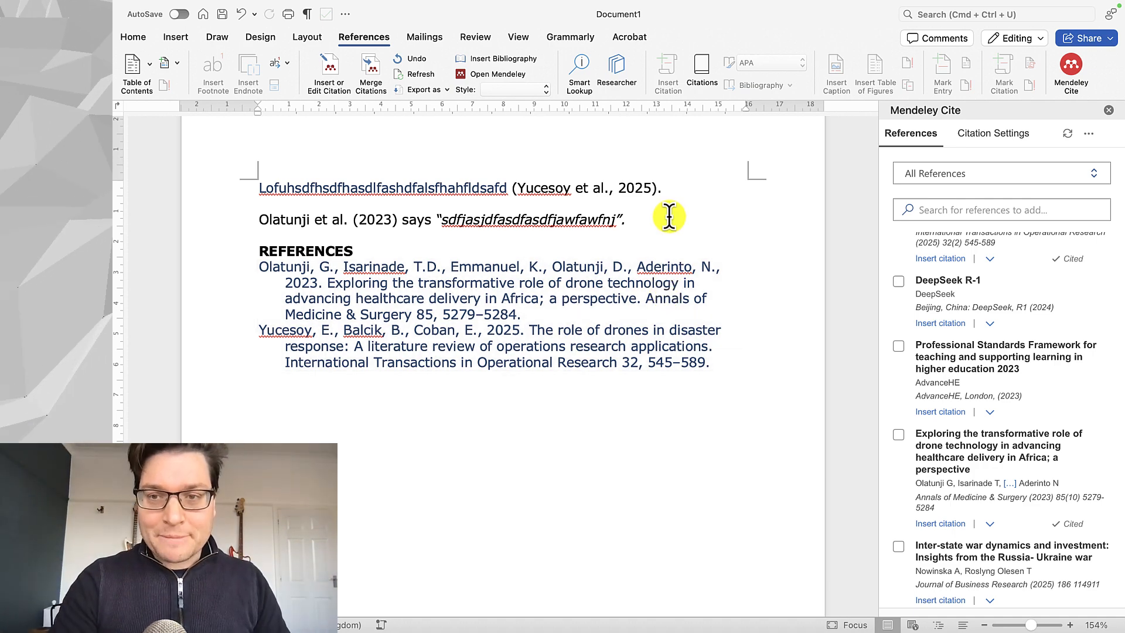
{"action": "key", "text": "ctrl+Left"}
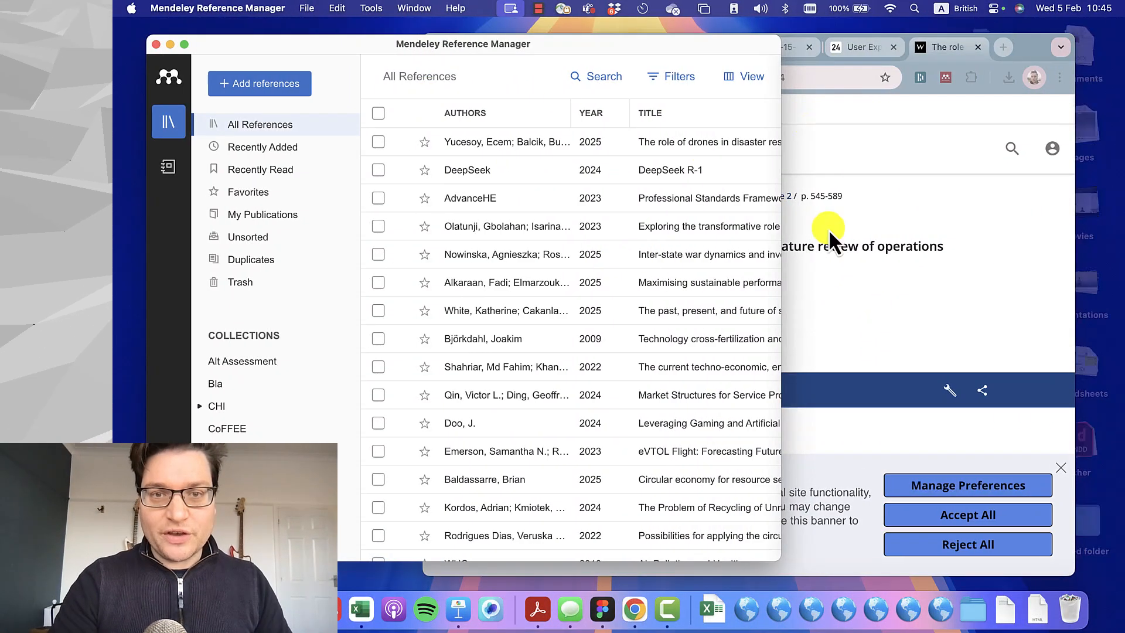
{"action": "left_click", "coordinate": [604, 84]}
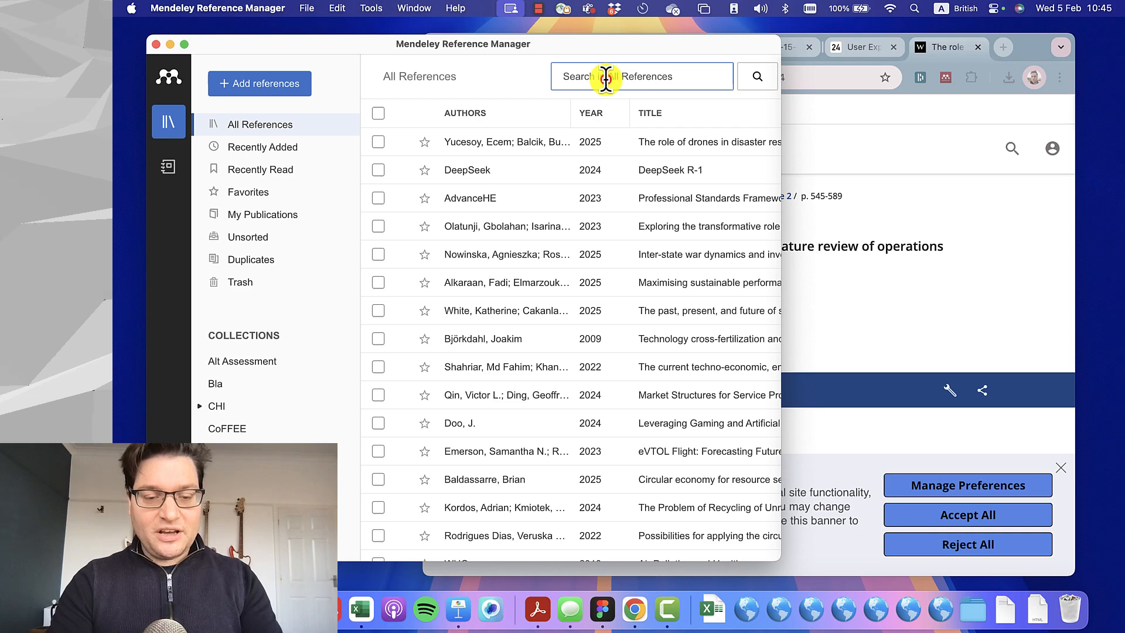
{"action": "type", "text": "Fashion"}
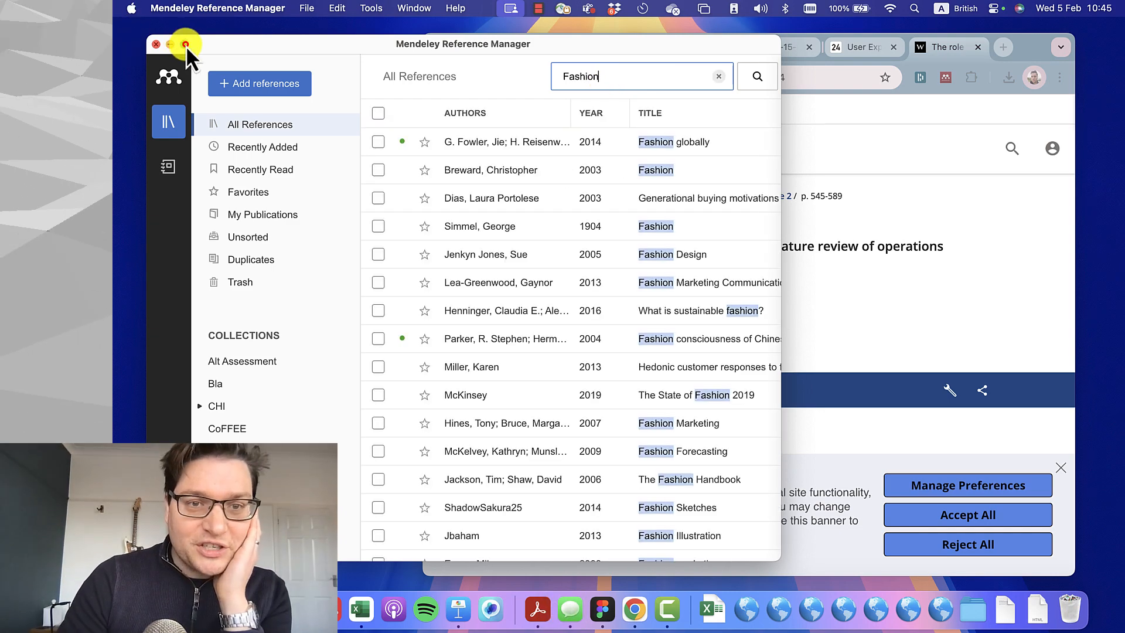
{"action": "left_click", "coordinate": [184, 44]}
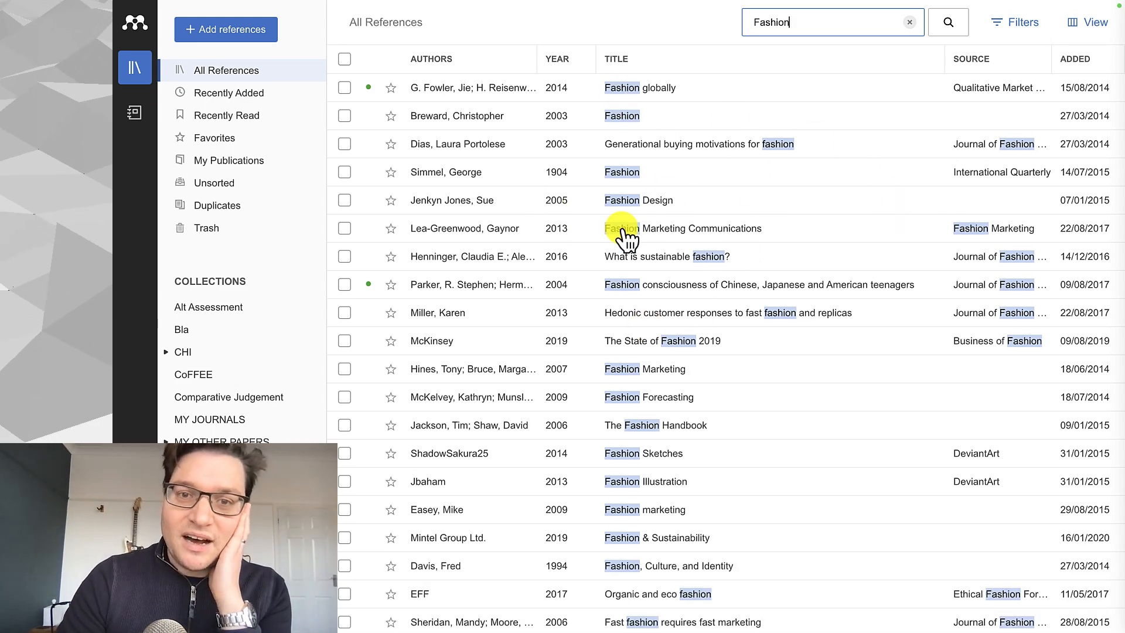
- Sort the "Fashion" search results by date added, oldest first, and look through them
{"action": "left_click", "coordinate": [1089, 59]}
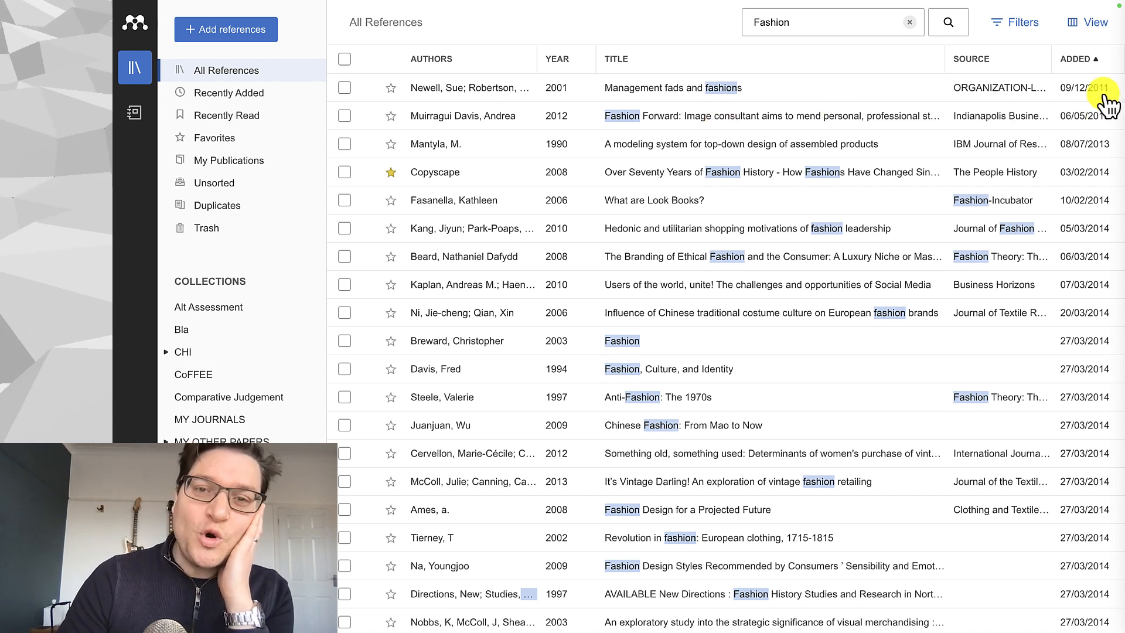
{"action": "scroll", "coordinate": [686, 287], "scroll_direction": "down", "scroll_amount": 1}
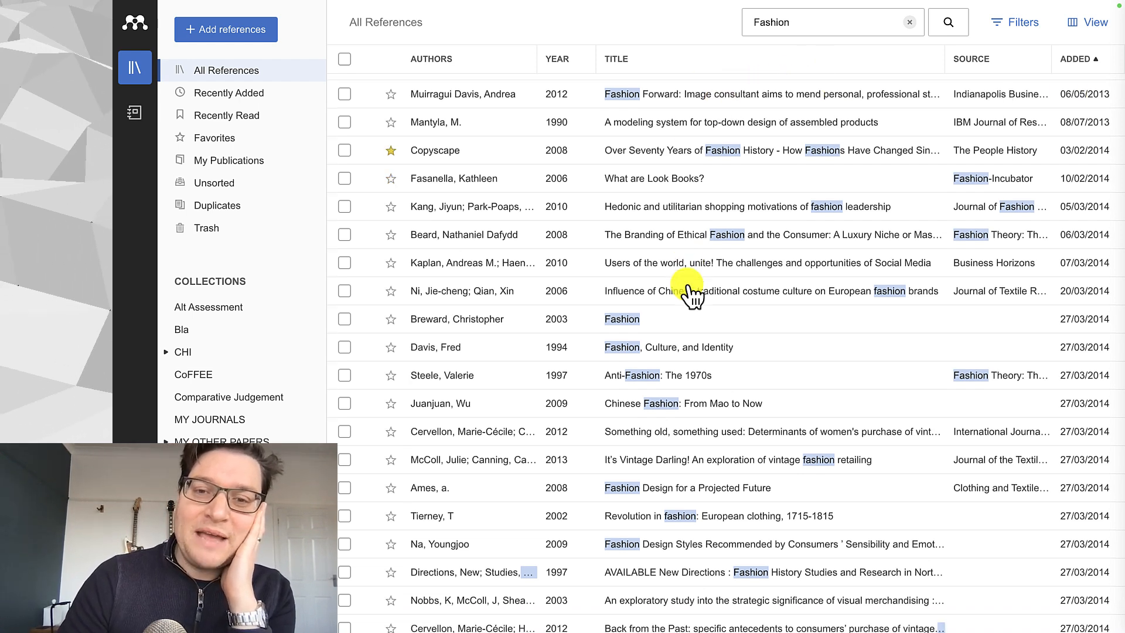
{"action": "scroll", "coordinate": [686, 286], "scroll_direction": "up", "scroll_amount": 1}
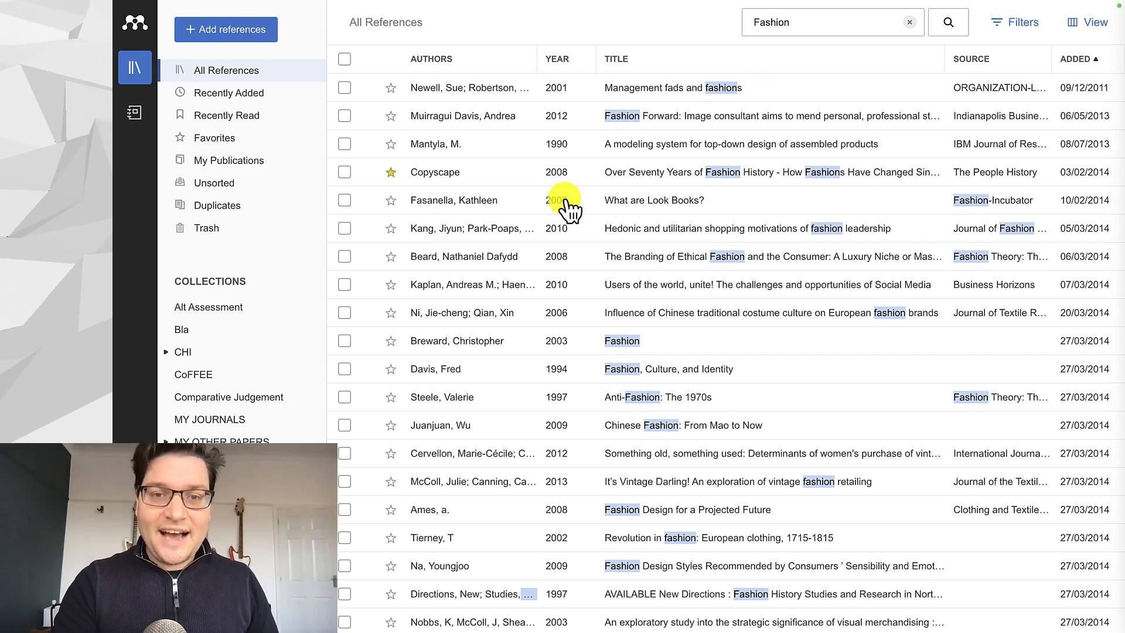
- Open the details of "Over Seventy Years of Fashion History", review its key information, URL and collections, and close them
{"action": "left_click", "coordinate": [391, 171]}
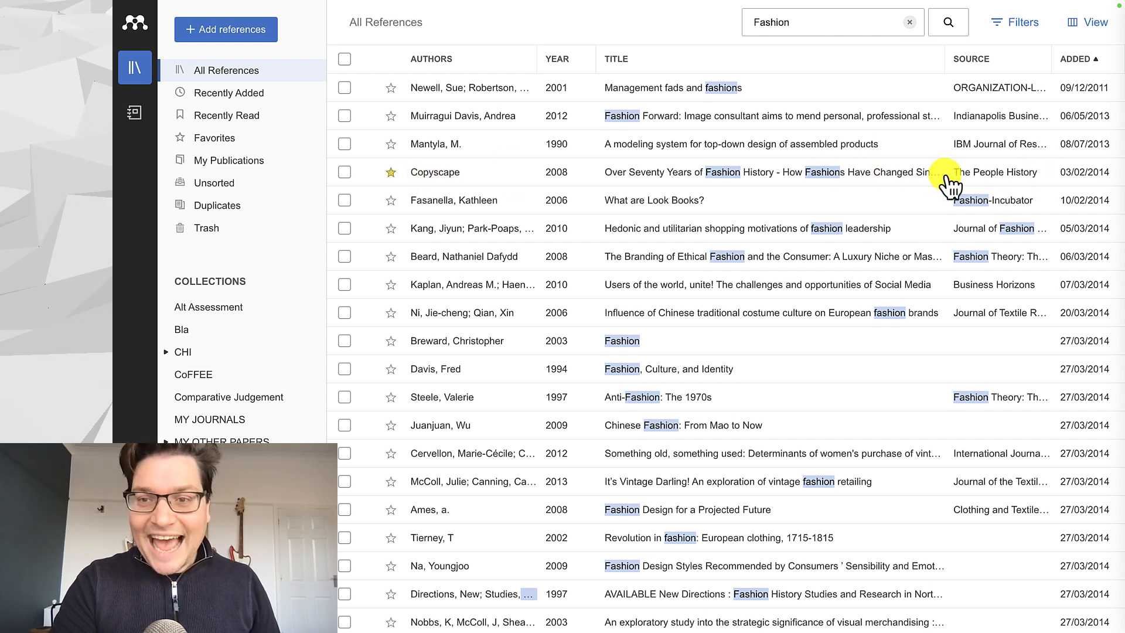
{"action": "left_click", "coordinate": [622, 185]}
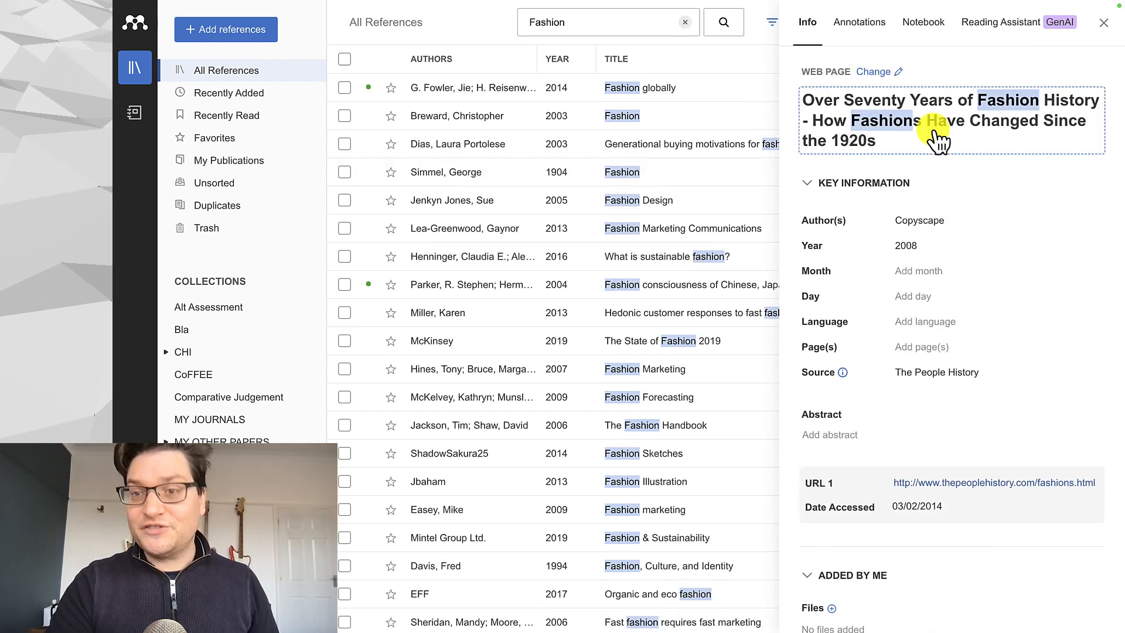
{"action": "scroll", "coordinate": [931, 304], "scroll_direction": "down", "scroll_amount": 2}
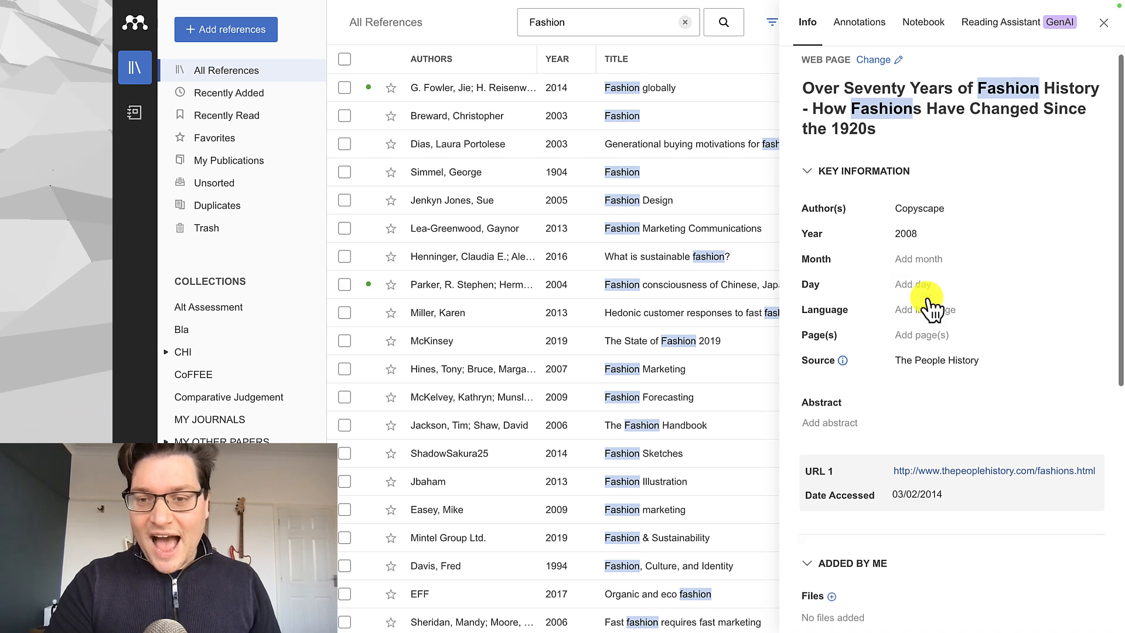
{"action": "scroll", "coordinate": [929, 298], "scroll_direction": "down", "scroll_amount": 1}
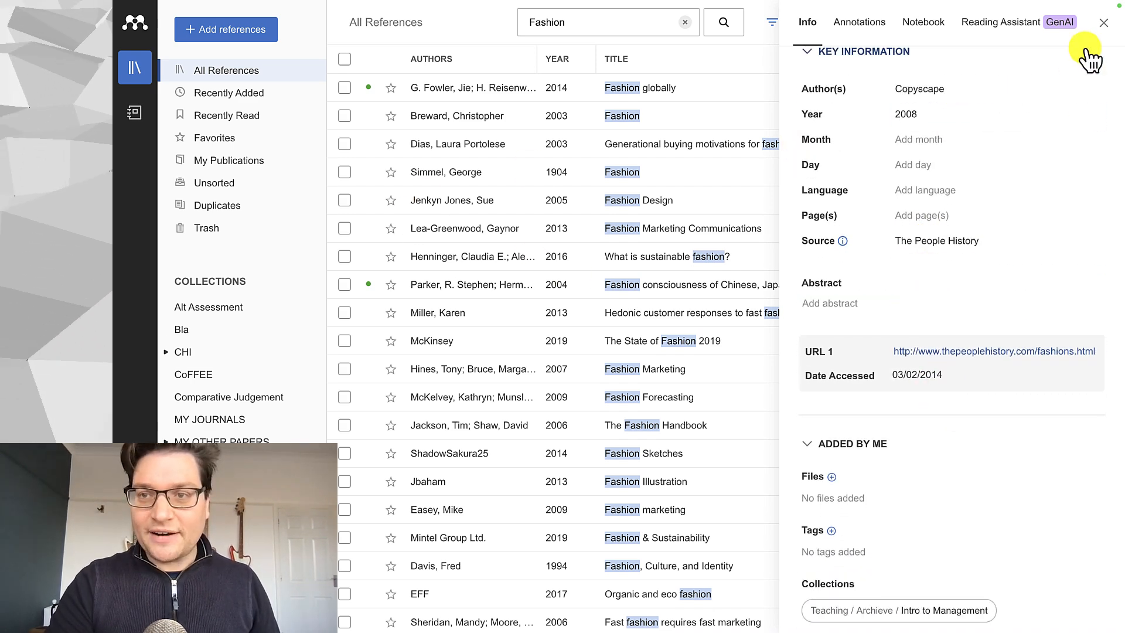
{"action": "left_click", "coordinate": [1105, 24]}
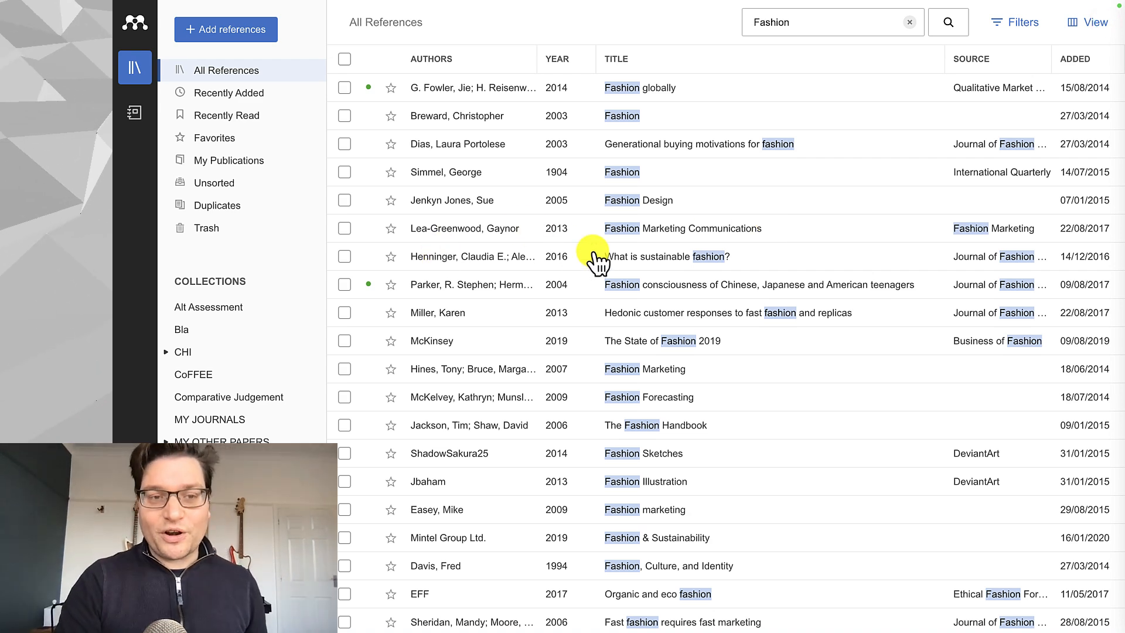
- Return to the Word document and examine the first entry in the REFERENCES list
{"action": "key", "text": "ctrl+Right"}
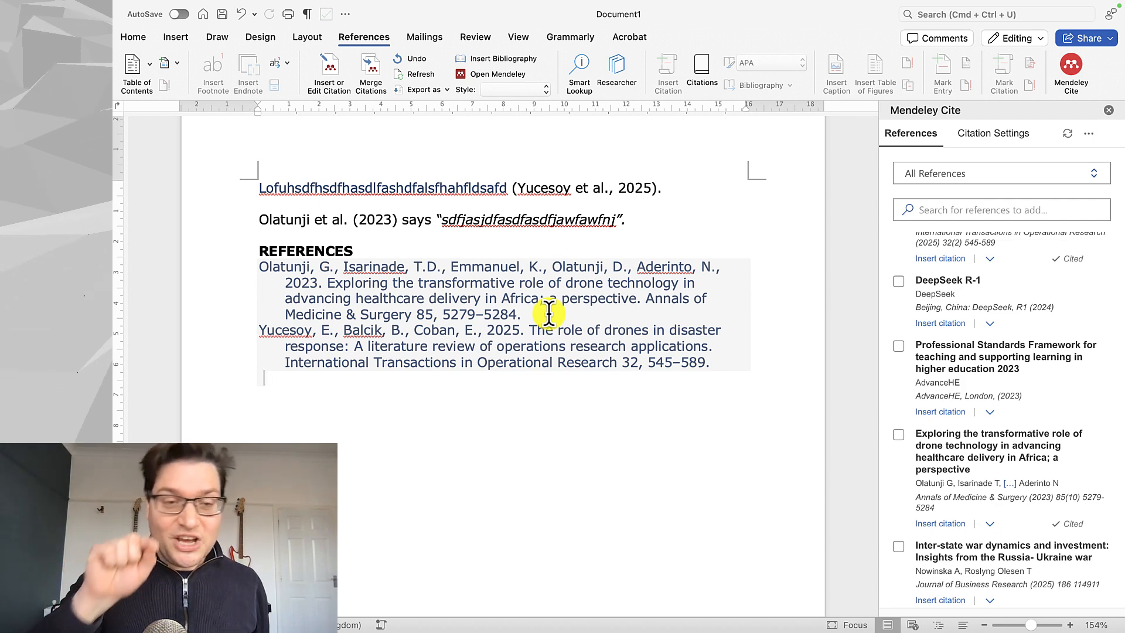
{"action": "left_click_drag", "start_coordinate": [548, 313], "coordinate": [268, 269]}
{"action": "left_click", "coordinate": [364, 418]}
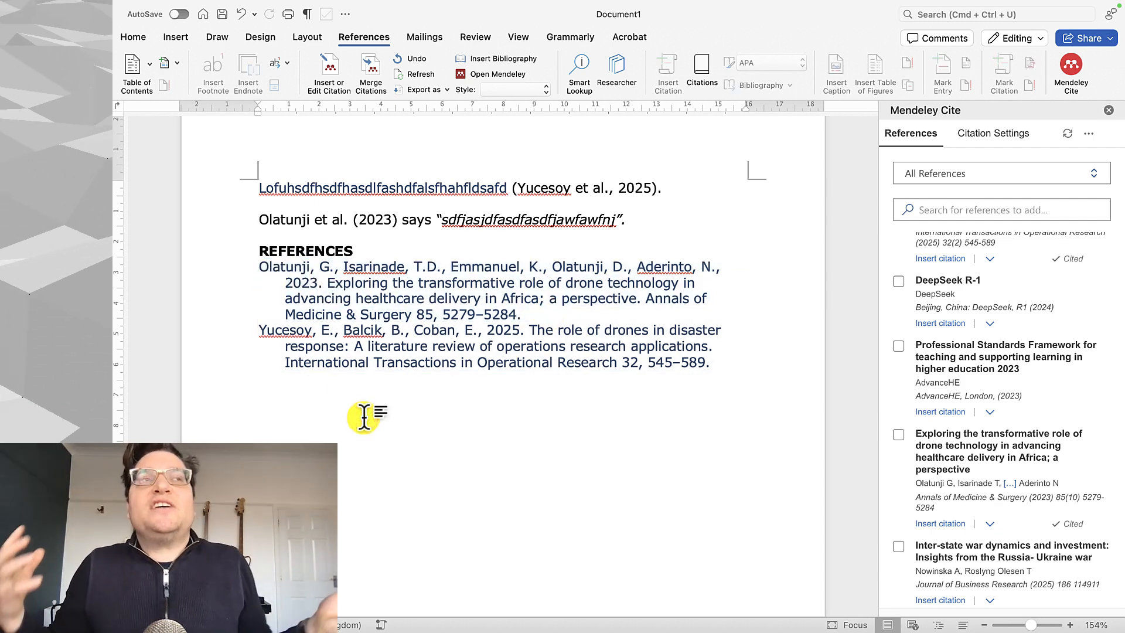